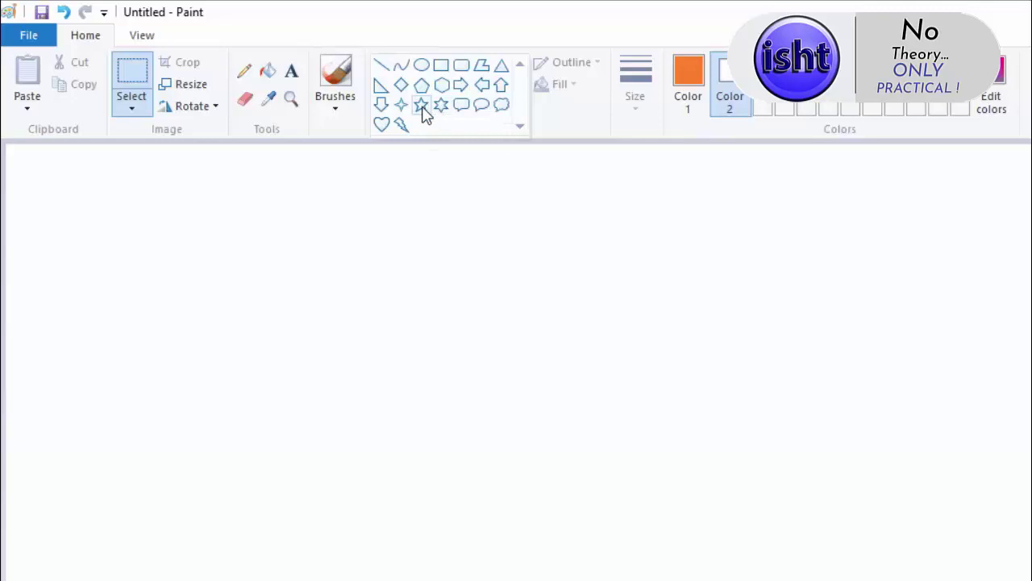
# Draw an orange five-point star outline at upper-left, then nudge its handles until slightly narrower.
pyautogui.click(421, 104)
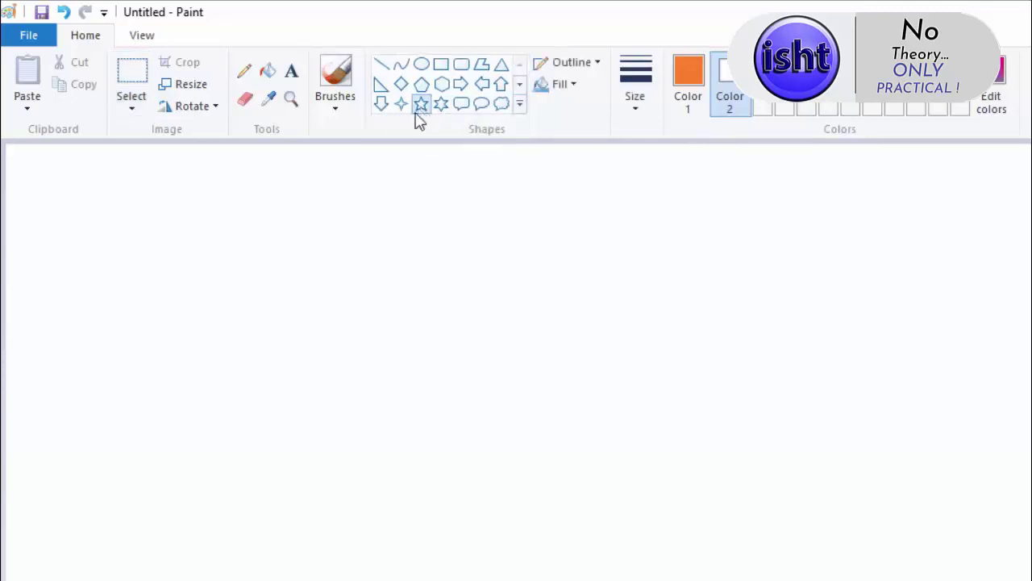
pyautogui.moveTo(85, 230); pyautogui.dragTo(205, 342)
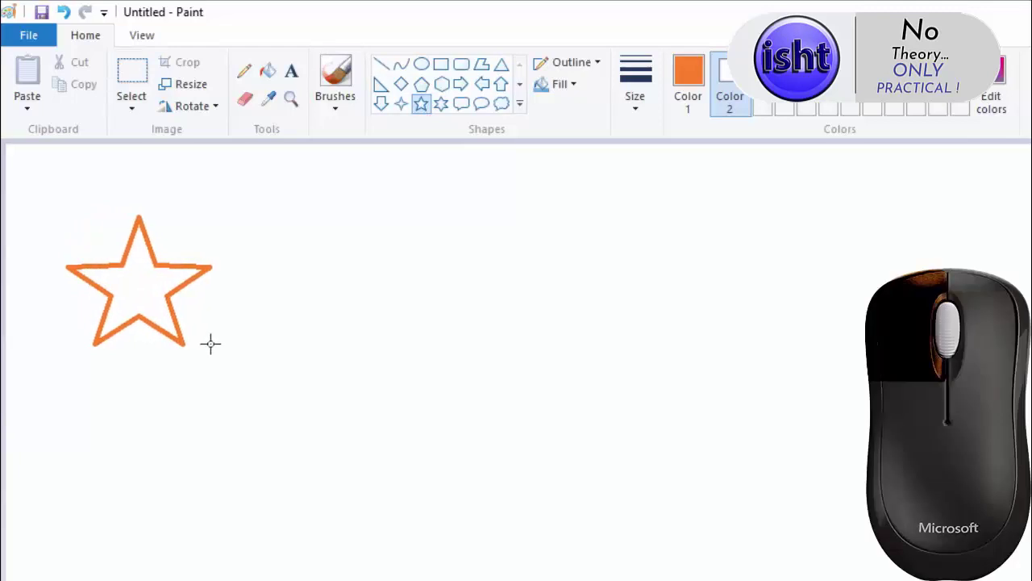
pyautogui.moveTo(206, 343)
pyautogui.mouseDown()
pyautogui.moveTo(255, 365)
pyautogui.moveTo(196, 320)
pyautogui.moveTo(266, 378)
pyautogui.mouseUp()
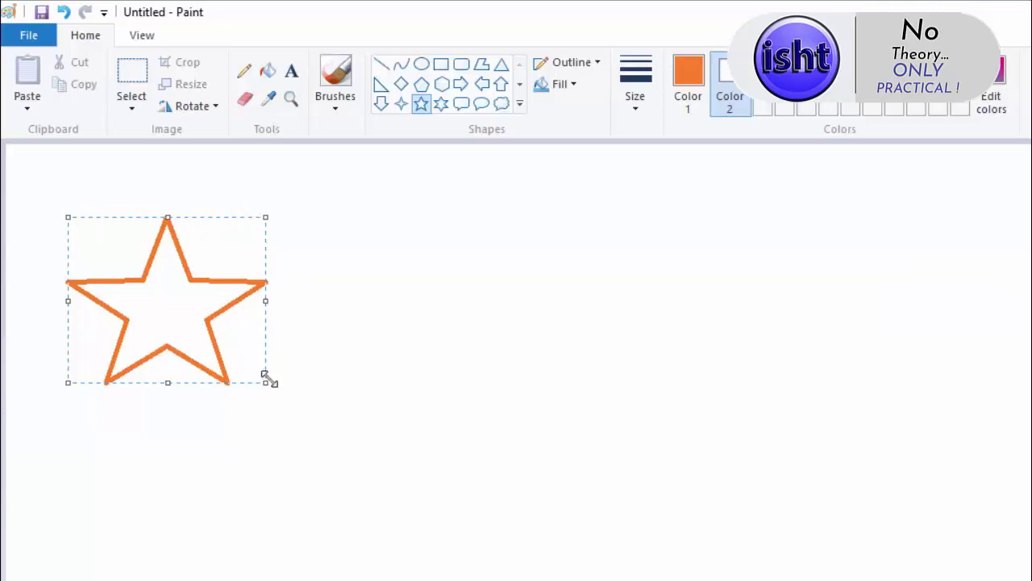
pyautogui.moveTo(269, 386)
pyautogui.mouseDown()
pyautogui.moveTo(293, 401)
pyautogui.moveTo(251, 372)
pyautogui.mouseUp()
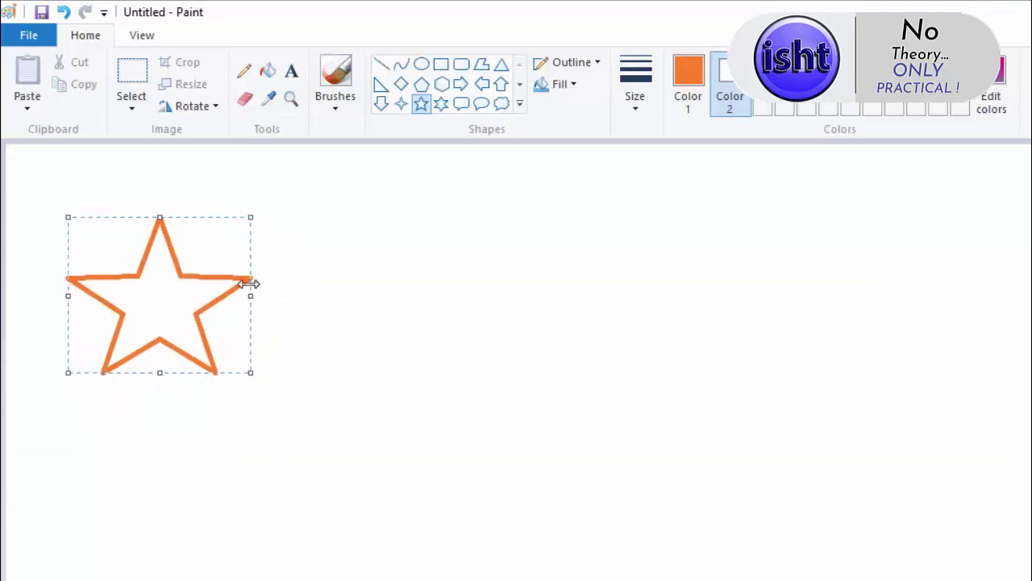
pyautogui.moveTo(251, 296)
pyautogui.mouseDown()
pyautogui.moveTo(269, 296)
pyautogui.moveTo(249, 296)
pyautogui.mouseUp()
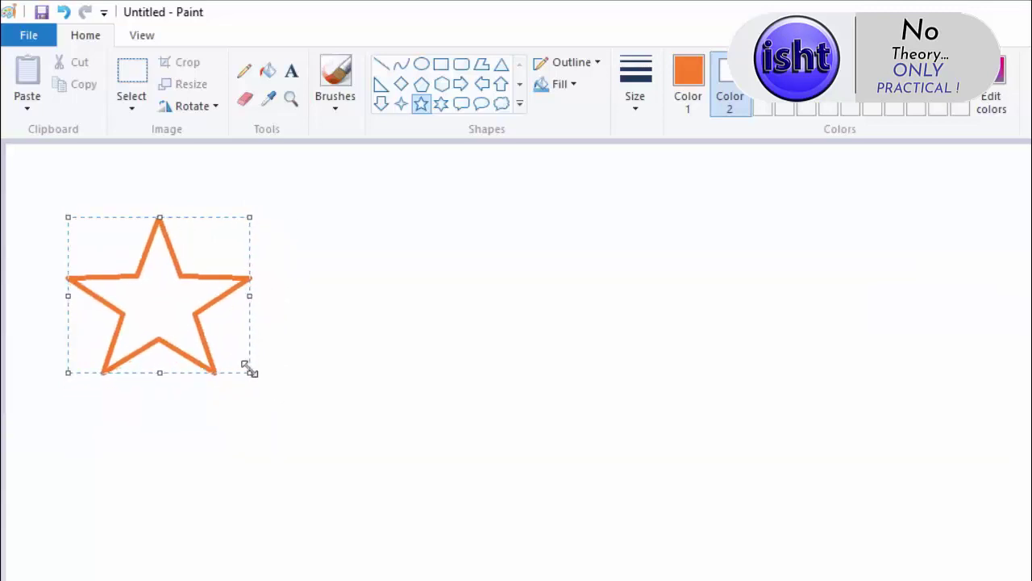
pyautogui.moveTo(252, 370); pyautogui.dragTo(264, 375)
pyautogui.moveTo(264, 298)
pyautogui.mouseDown()
pyautogui.moveTo(285, 297)
pyautogui.moveTo(260, 297)
pyautogui.mouseUp()
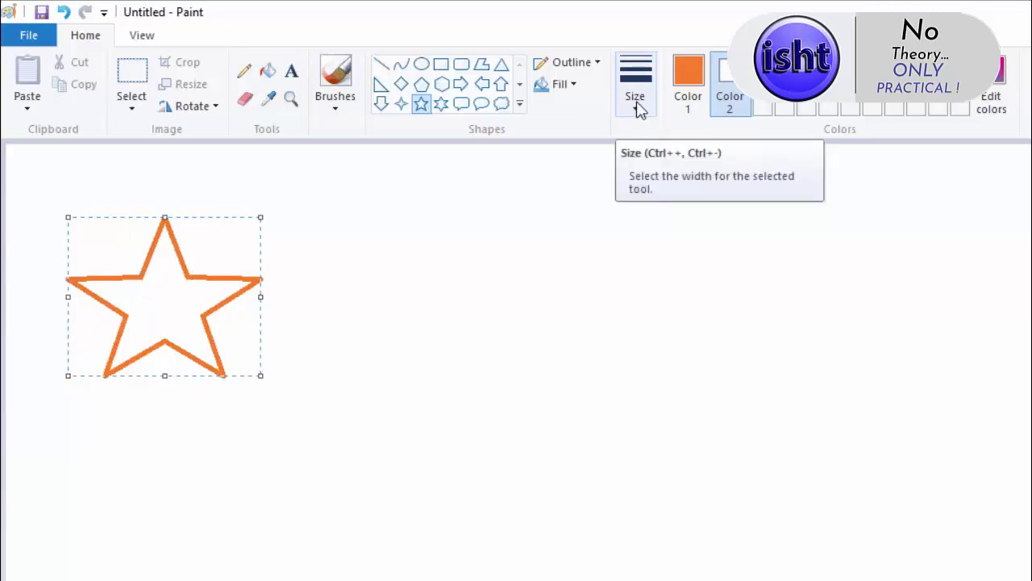
# Preview outline styles and keep Solid color for the star's orange outline.
pyautogui.click(588, 65)
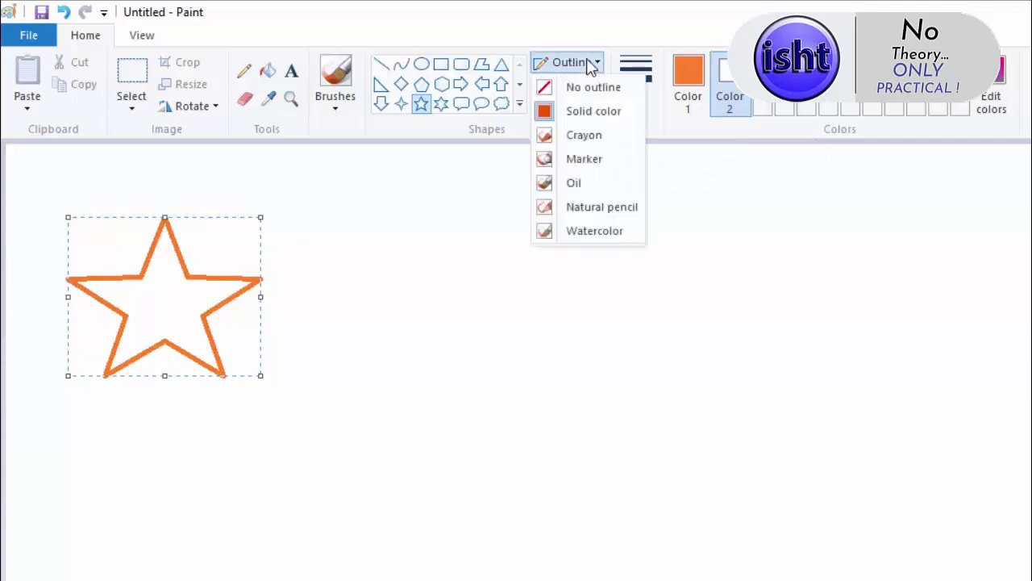
pyautogui.click(591, 65)
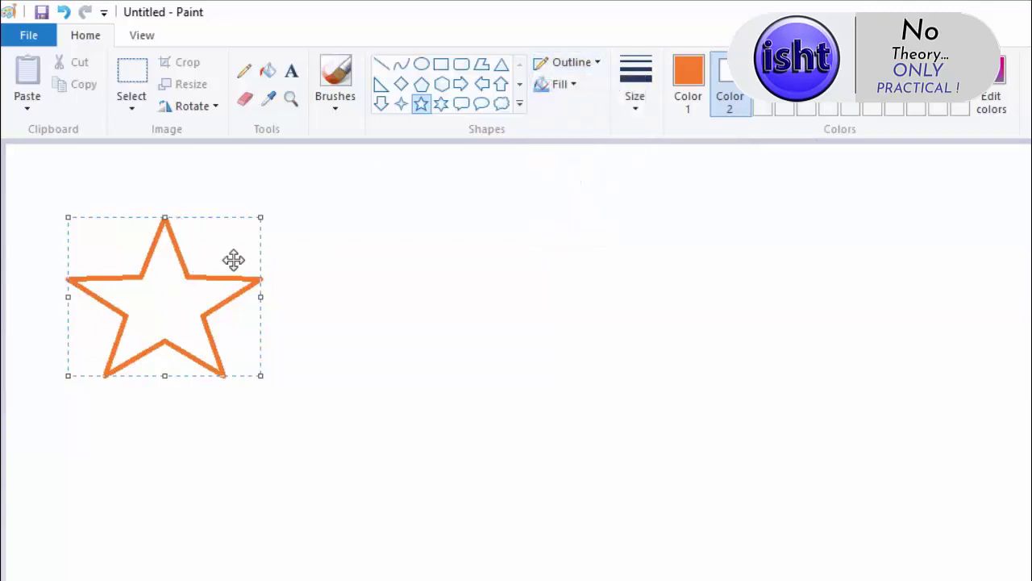
pyautogui.click(602, 68)
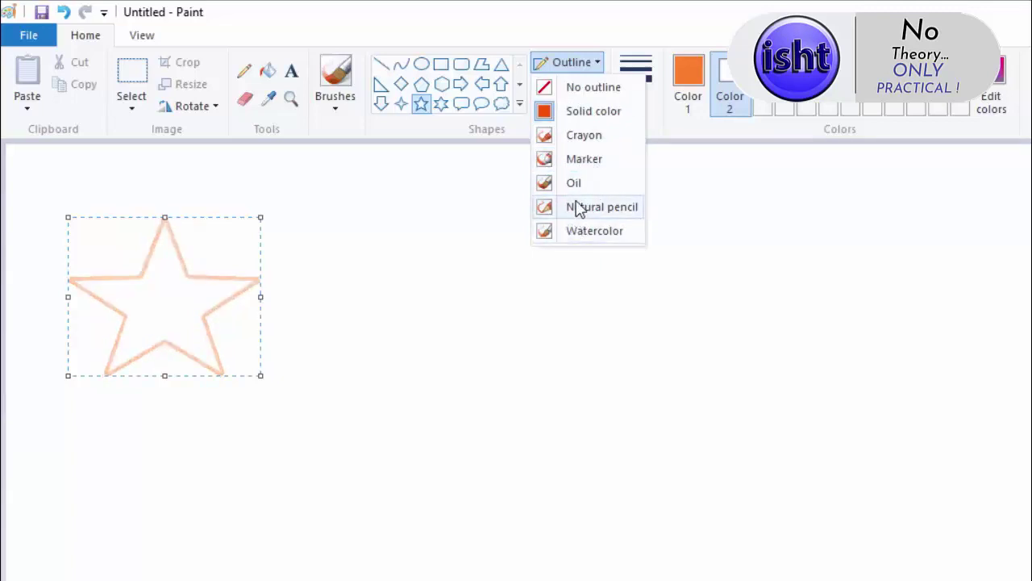
pyautogui.click(576, 62)
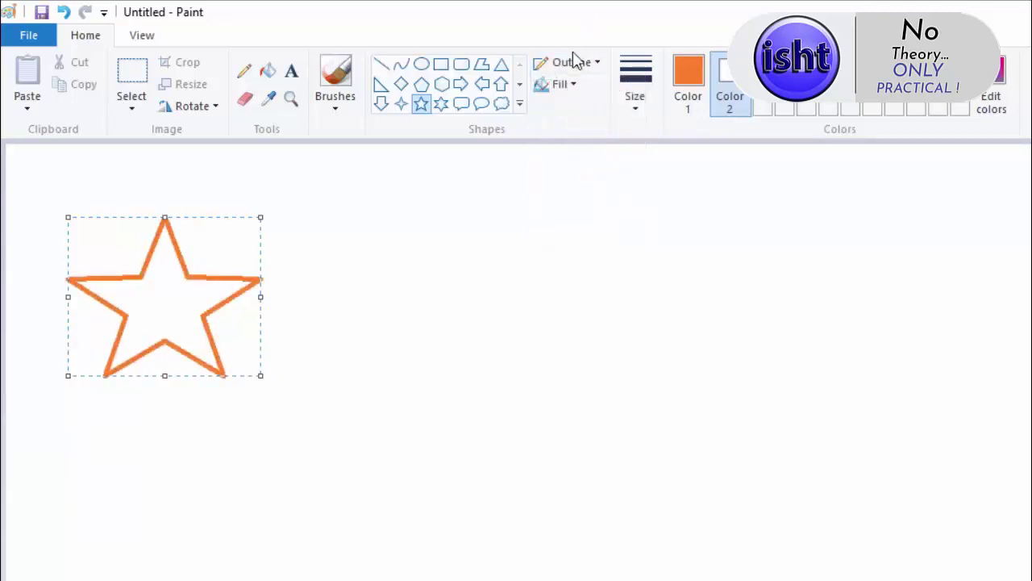
pyautogui.click(567, 86)
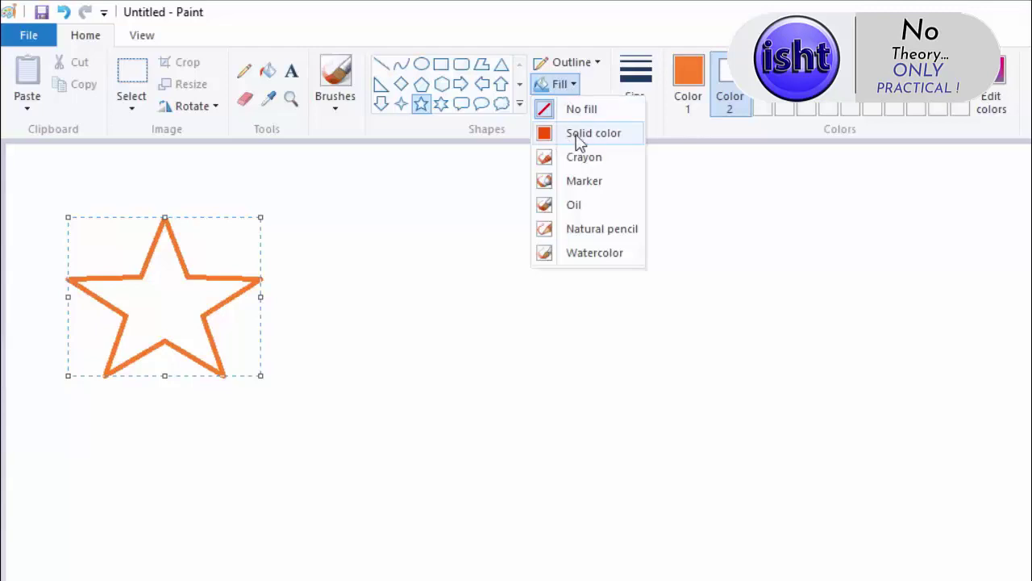
# Give the star a Solid color fill using the Gold swatch as Color 2.
pyautogui.click(584, 135)
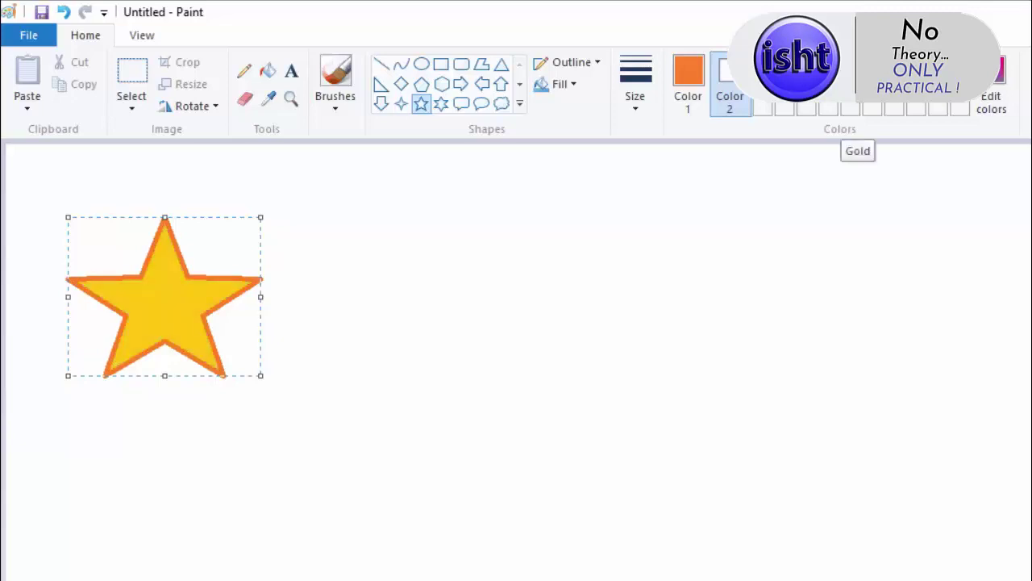
pyautogui.click(850, 86)
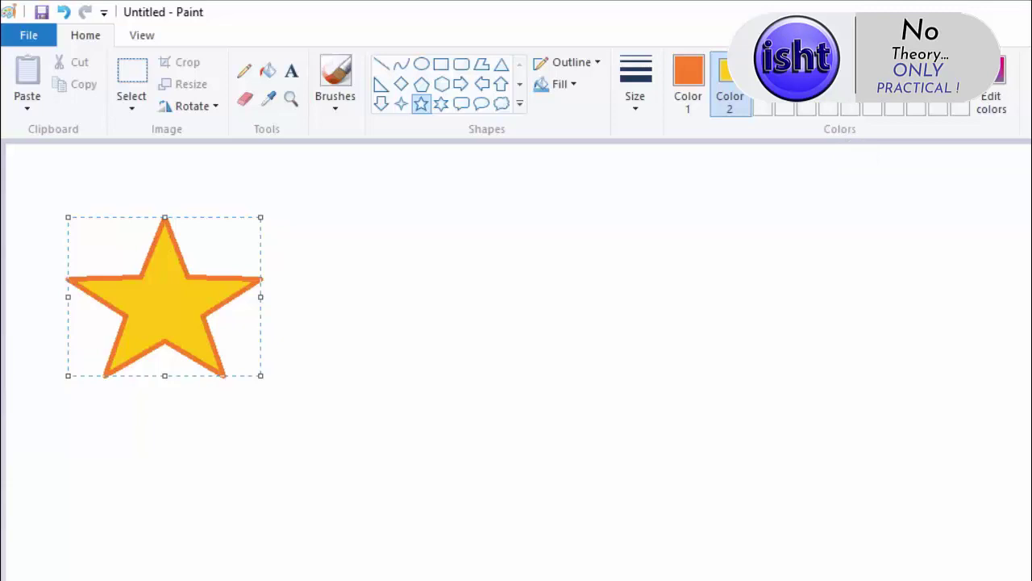
pyautogui.click(568, 85)
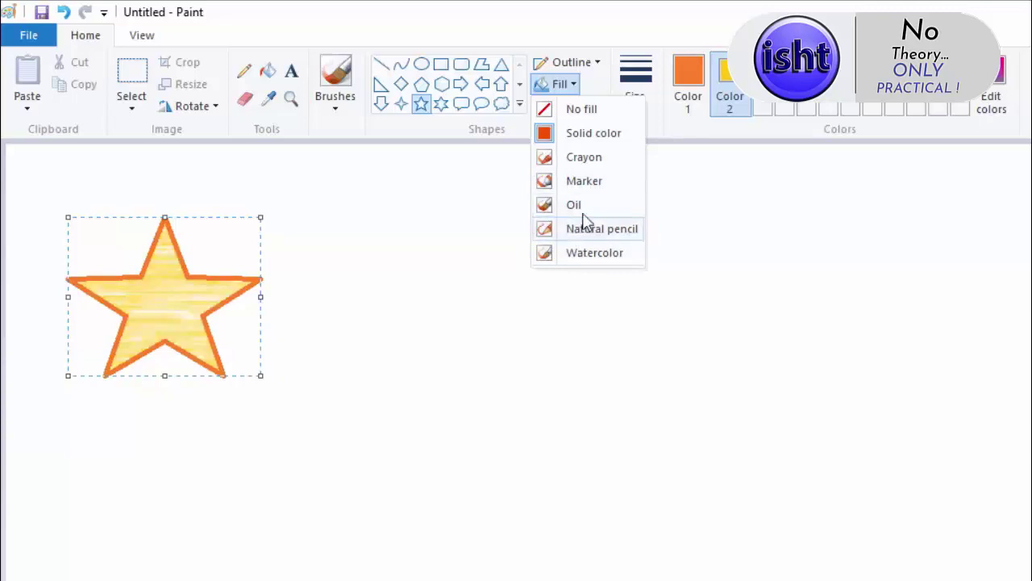
pyautogui.click(595, 23)
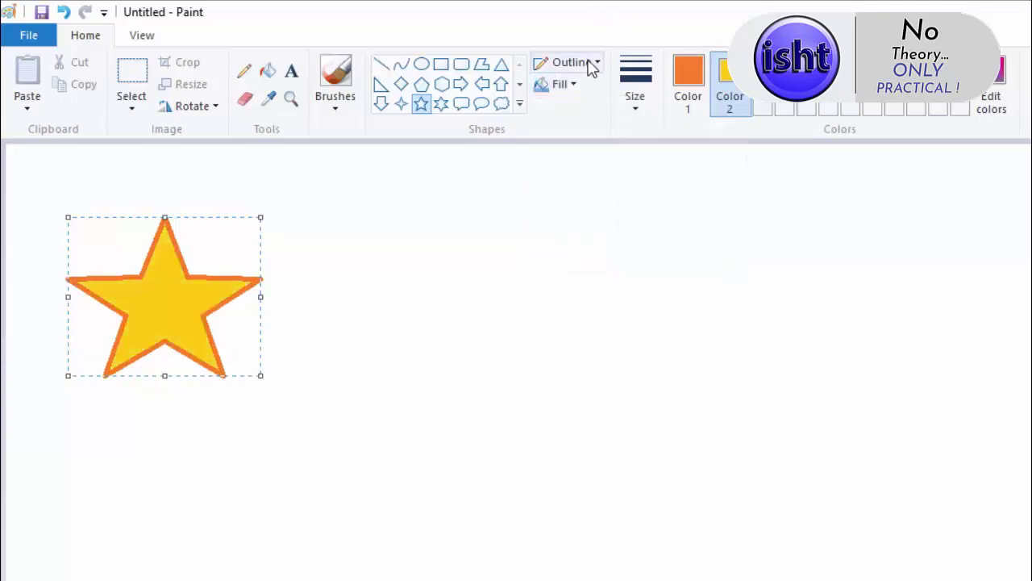
# Set the star's outline to the thickest line size.
pyautogui.click(636, 108)
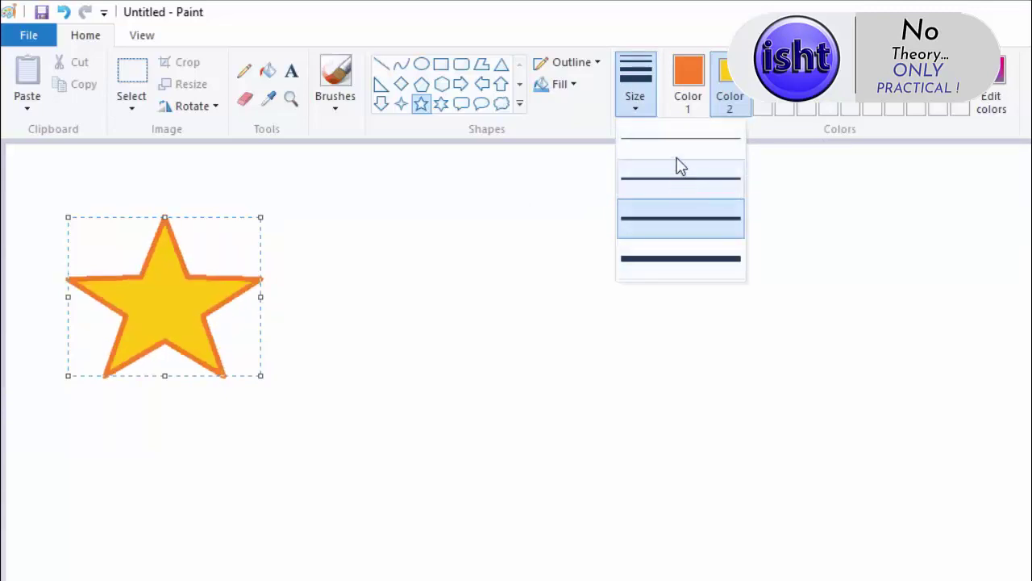
pyautogui.click(679, 264)
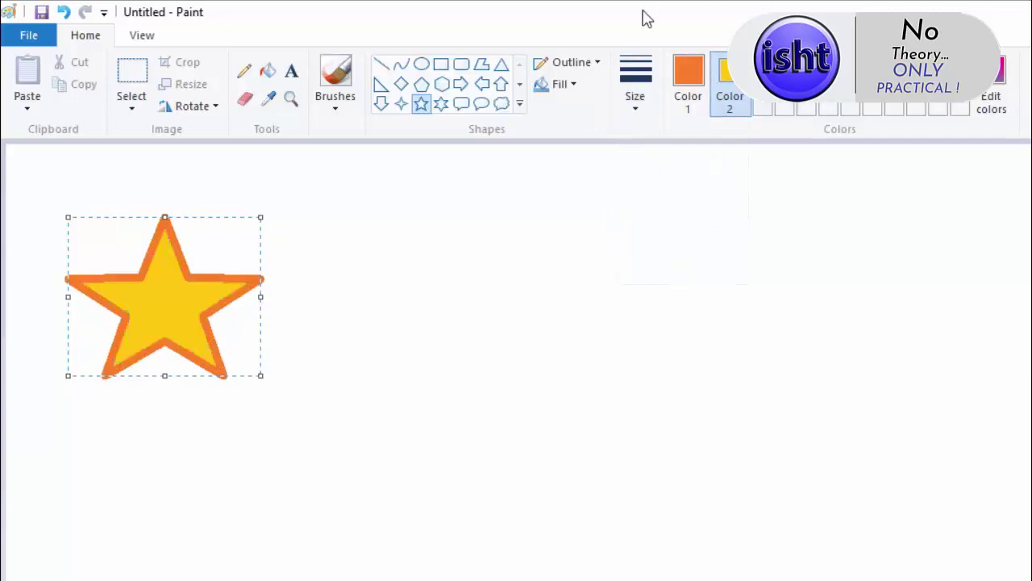
pyautogui.click(694, 97)
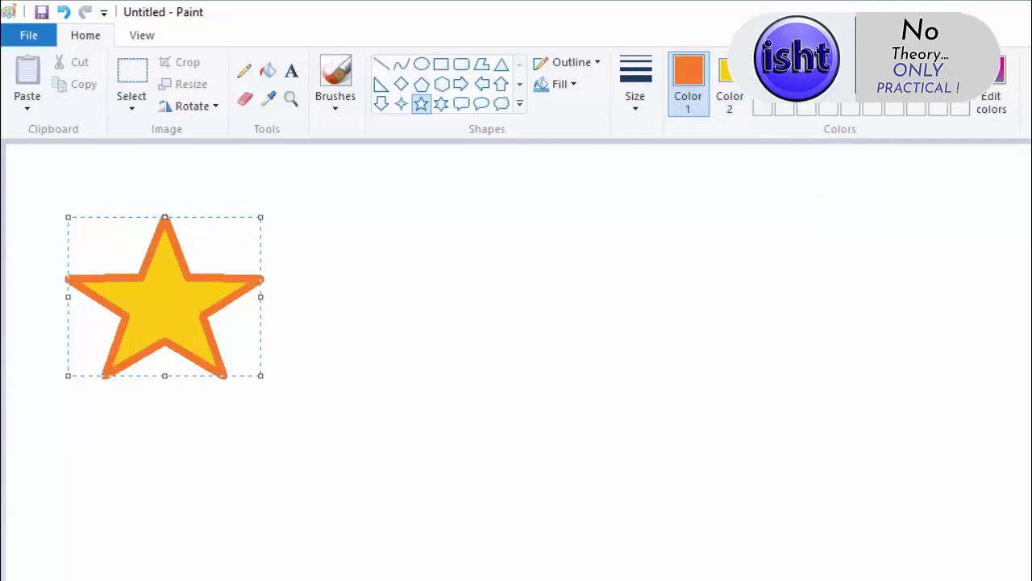
# Try green and orange for the outline colour, settling on Indigo.
pyautogui.click(893, 64)
pyautogui.click(937, 64)
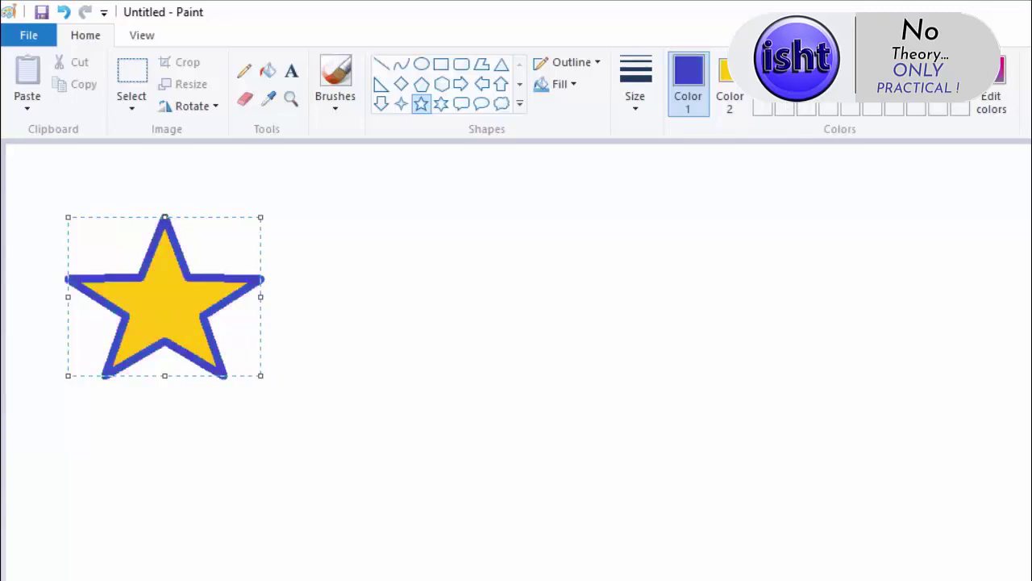
pyautogui.click(849, 64)
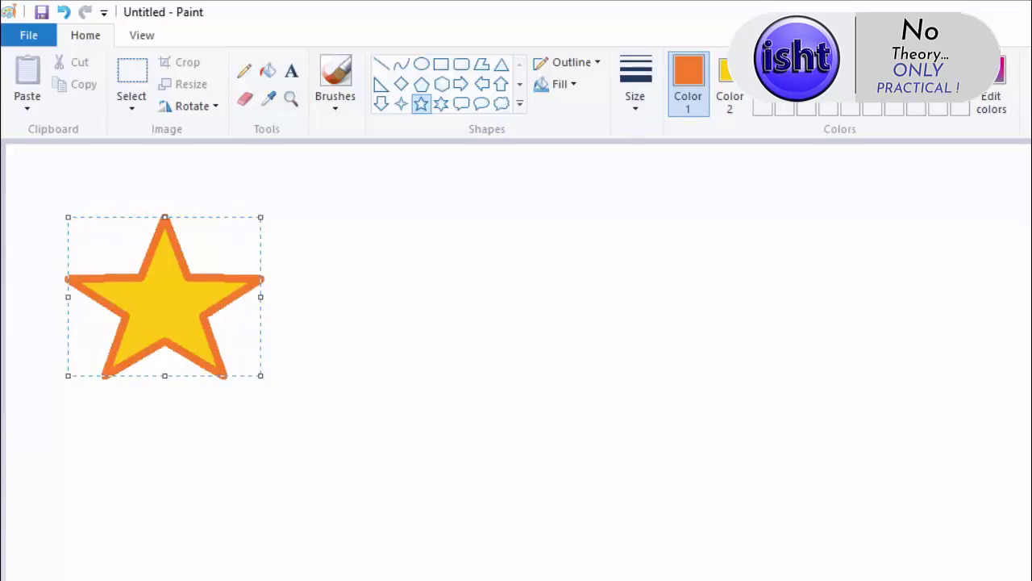
pyautogui.click(892, 64)
pyautogui.click(936, 64)
# Try indigo, turquoise, green, red and light blue fills, settling on an Orange fill.
pyautogui.click(730, 85)
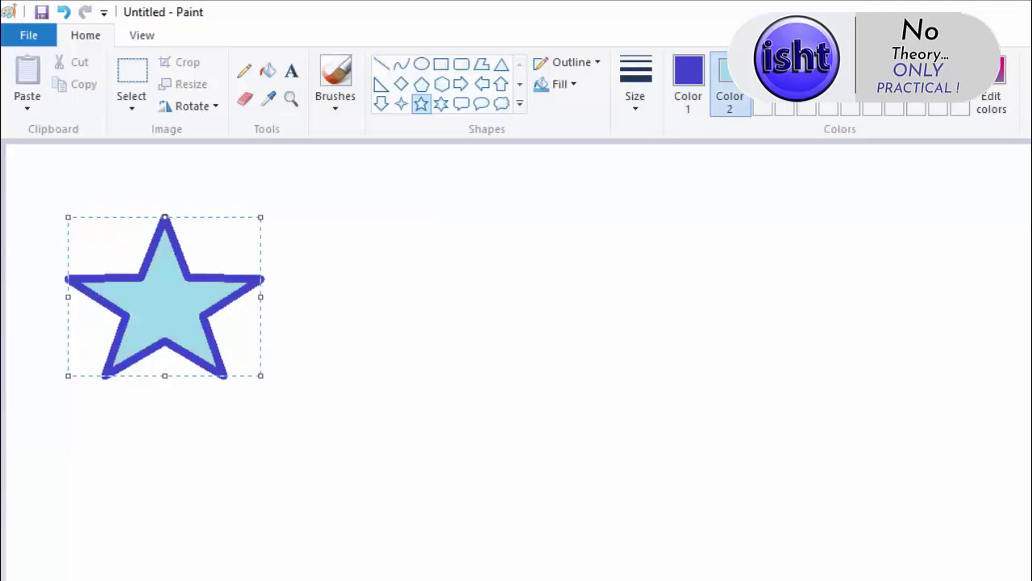
pyautogui.click(936, 65)
pyautogui.click(915, 65)
pyautogui.click(893, 64)
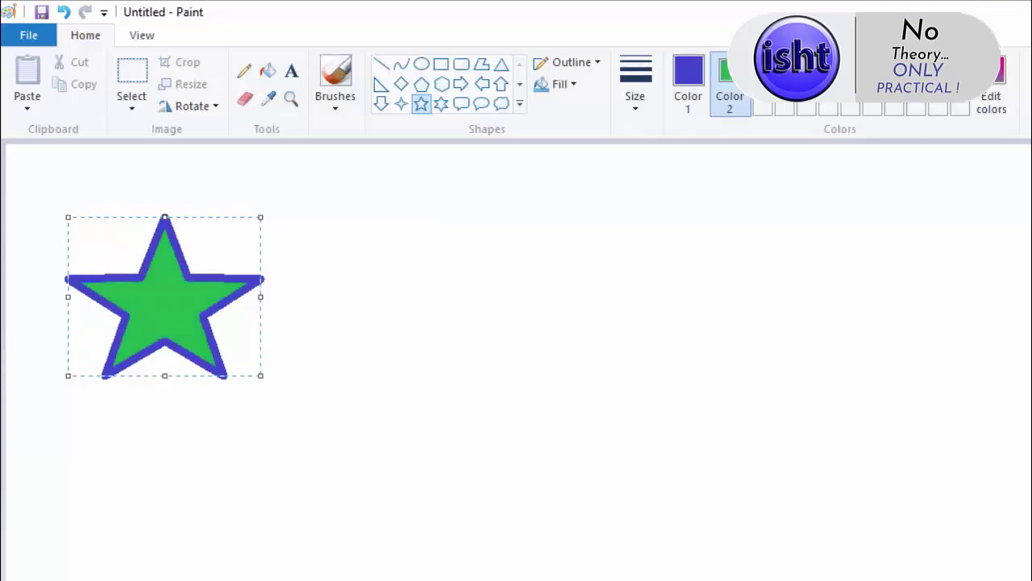
pyautogui.click(828, 65)
pyautogui.click(915, 86)
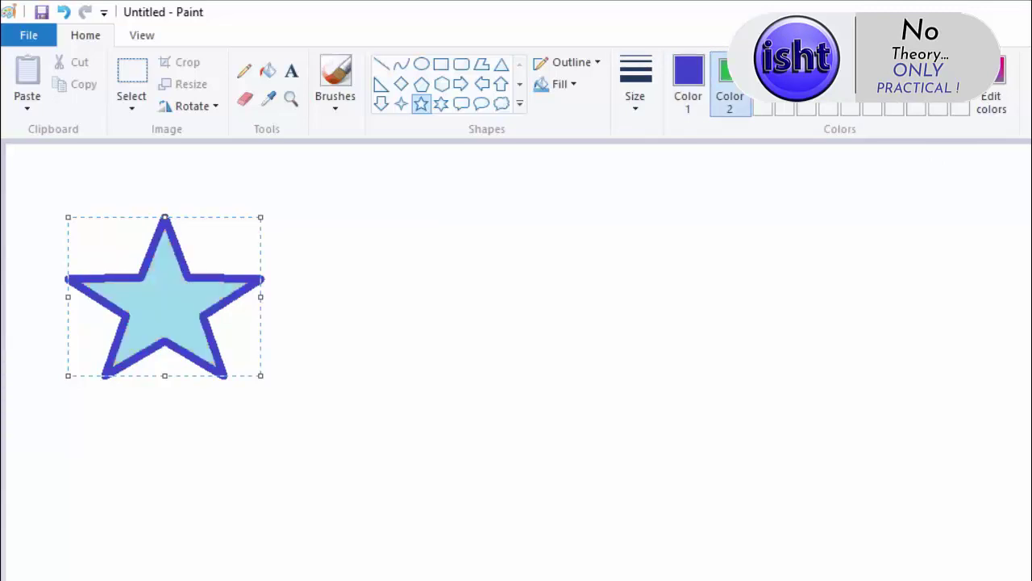
pyautogui.click(850, 65)
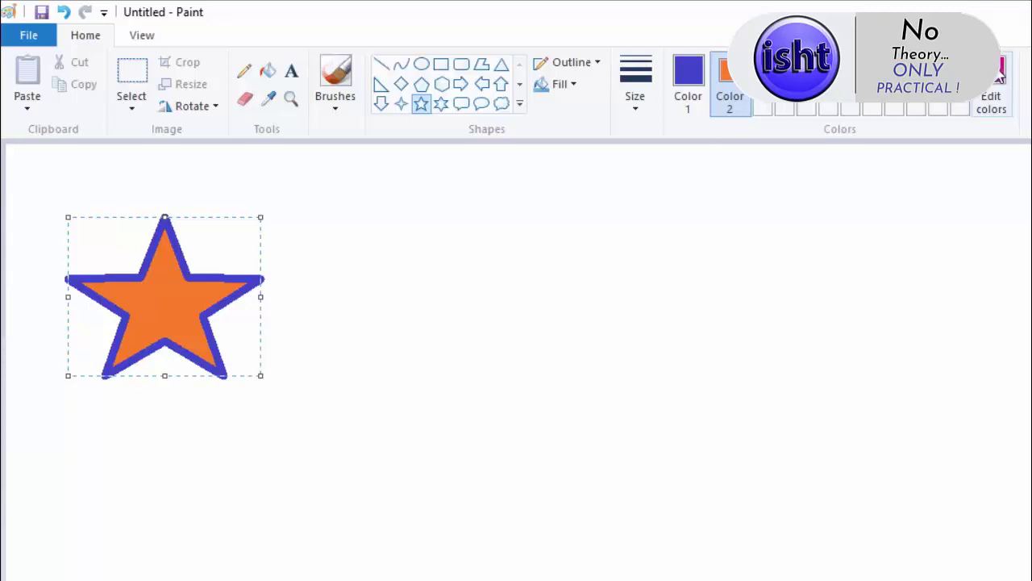
# In Edit Colors, pick a red hue from the spectrum and adjust its brightness.
pyautogui.click(998, 84)
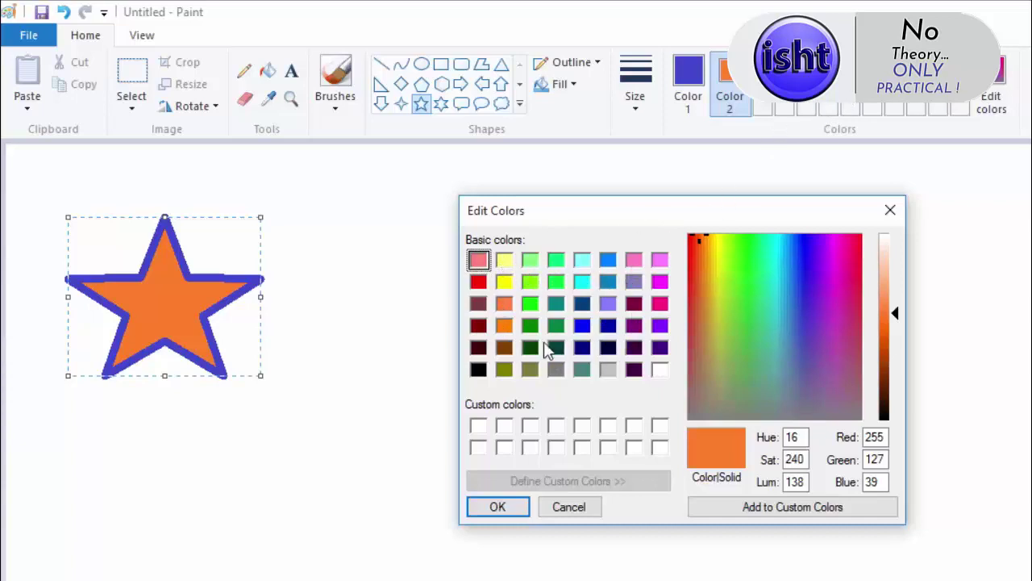
pyautogui.click(531, 304)
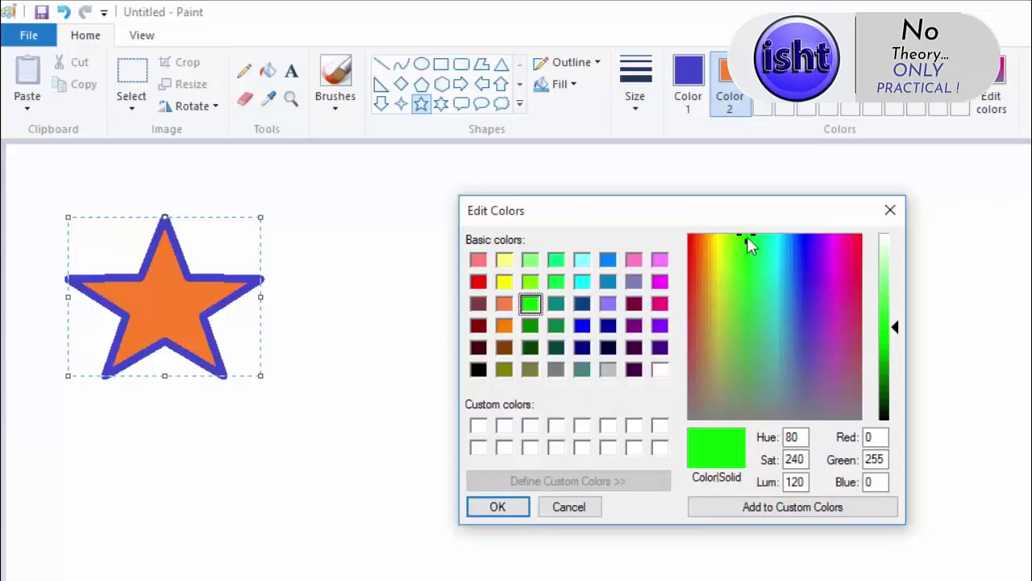
pyautogui.moveTo(745, 240)
pyautogui.mouseDown()
pyautogui.moveTo(763, 265)
pyautogui.moveTo(791, 261)
pyautogui.mouseUp()
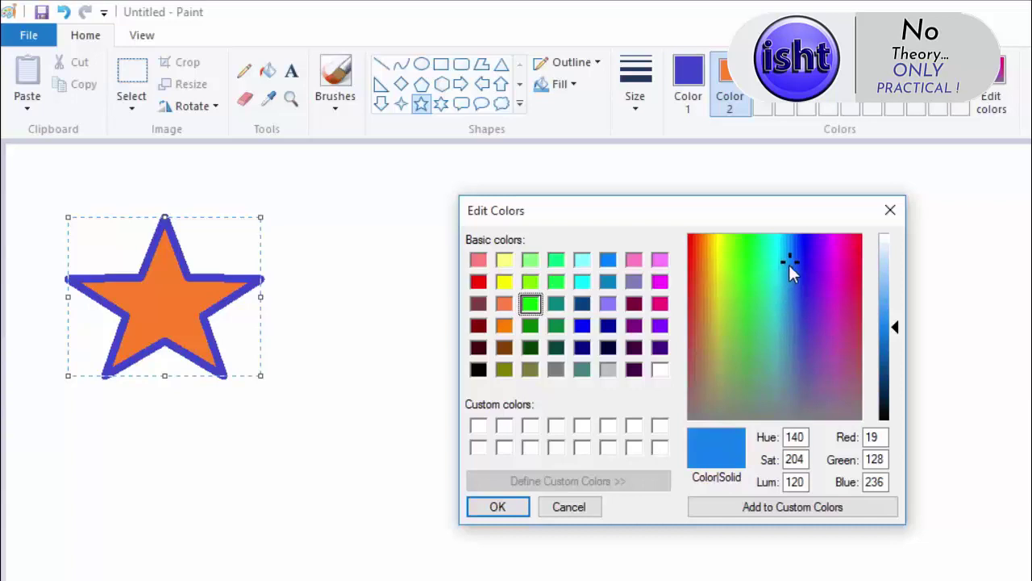
pyautogui.moveTo(789, 265)
pyautogui.mouseDown()
pyautogui.moveTo(739, 279)
pyautogui.moveTo(720, 302)
pyautogui.moveTo(701, 268)
pyautogui.moveTo(691, 278)
pyautogui.moveTo(701, 280)
pyautogui.moveTo(693, 266)
pyautogui.mouseUp()
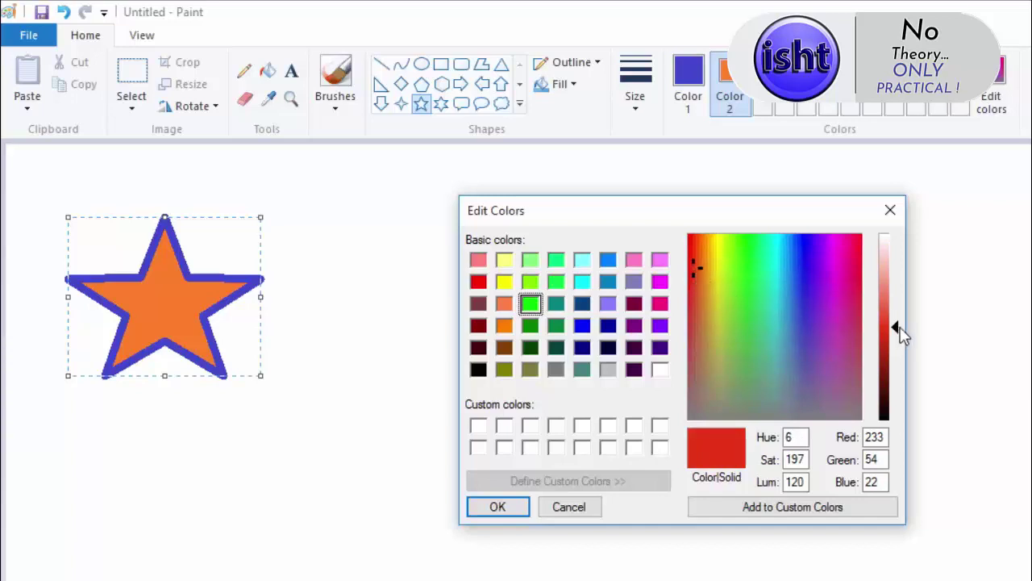
pyautogui.moveTo(899, 330)
pyautogui.mouseDown()
pyautogui.moveTo(896, 258)
pyautogui.moveTo(892, 372)
pyautogui.moveTo(893, 331)
pyautogui.mouseUp()
# Set RGB to 231/53/22, add it to Custom Colors and apply it.
pyautogui.doubleClick(871, 437)
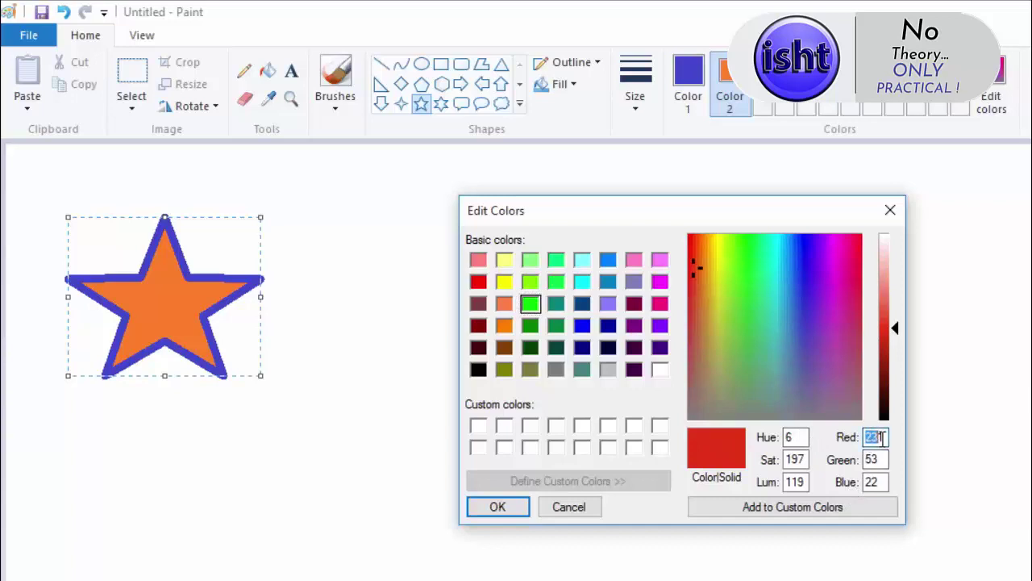
pyautogui.doubleClick(871, 460)
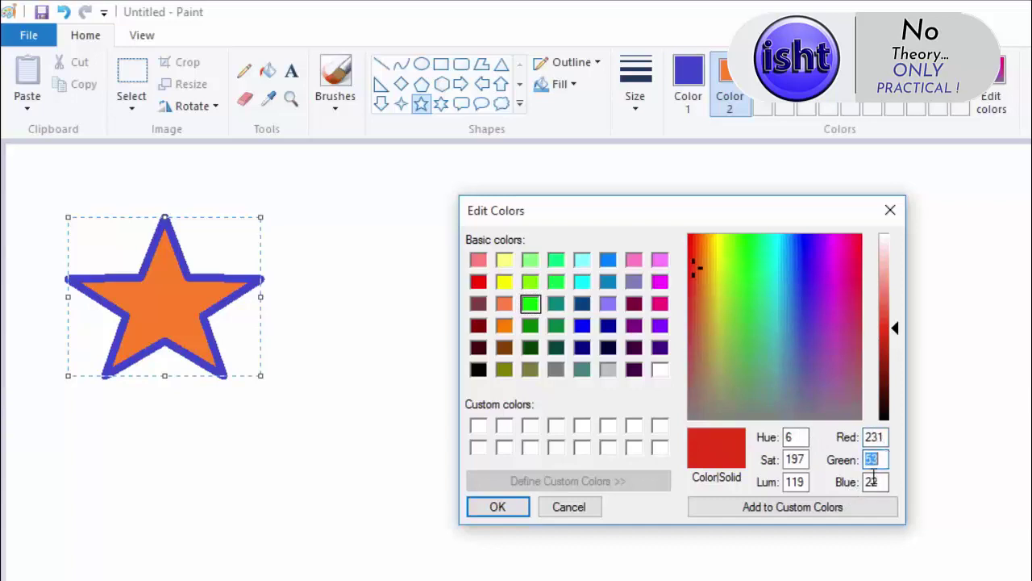
pyautogui.doubleClick(876, 481)
pyautogui.click(752, 509)
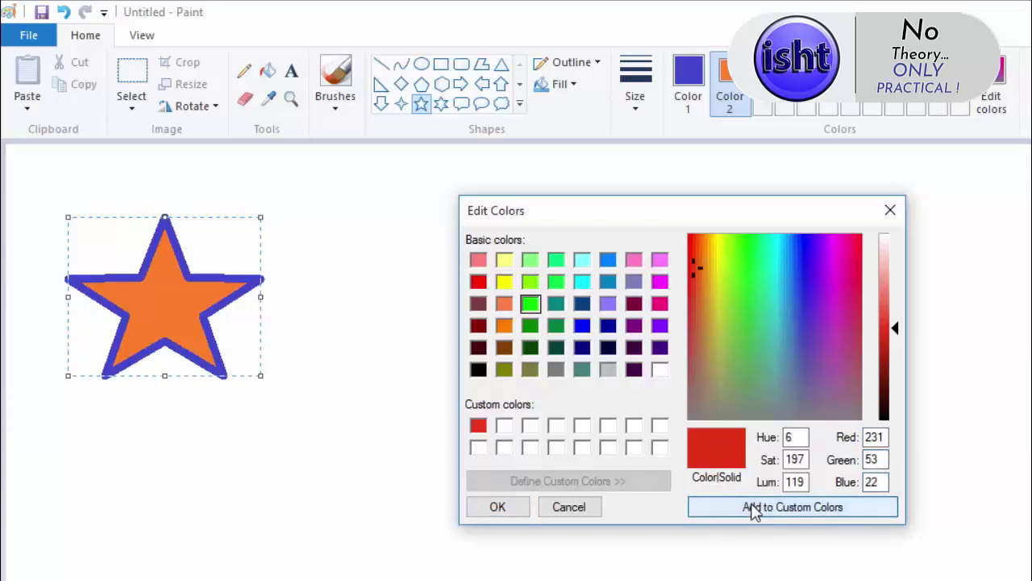
pyautogui.click(508, 508)
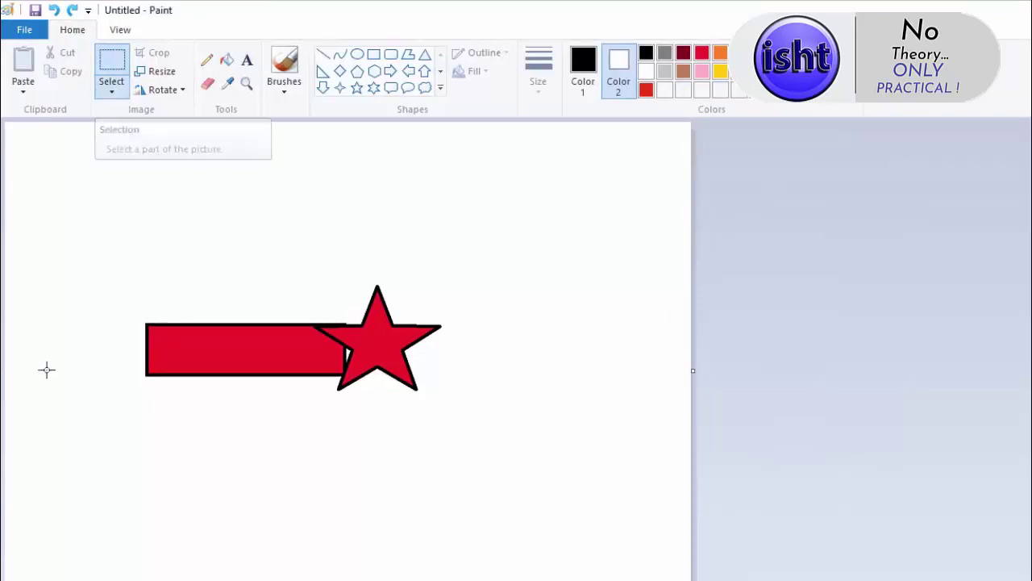
# Select the red bar and star, move them up and right, and enlarge them.
pyautogui.click(113, 65)
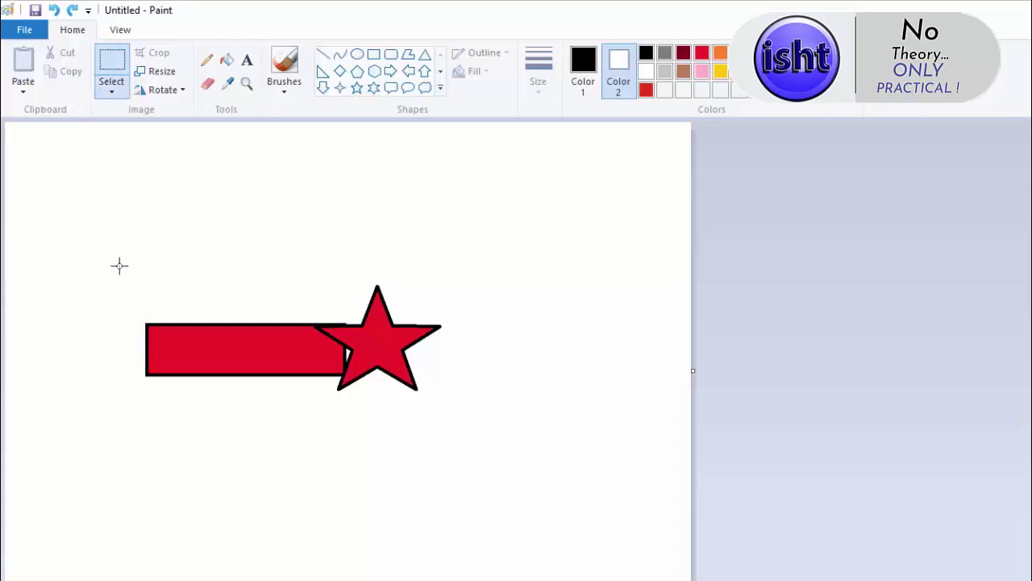
pyautogui.moveTo(117, 254)
pyautogui.mouseDown()
pyautogui.moveTo(169, 360)
pyautogui.moveTo(486, 451)
pyautogui.mouseUp()
pyautogui.moveTo(485, 449); pyautogui.dragTo(487, 450)
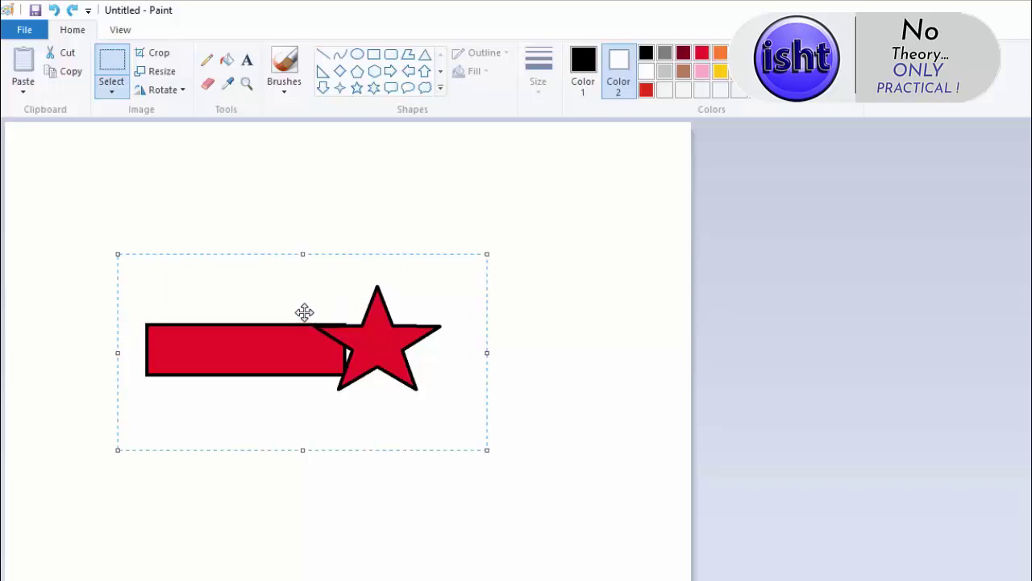
pyautogui.moveTo(306, 309)
pyautogui.mouseDown()
pyautogui.moveTo(350, 255)
pyautogui.moveTo(329, 334)
pyautogui.moveTo(359, 282)
pyautogui.mouseUp()
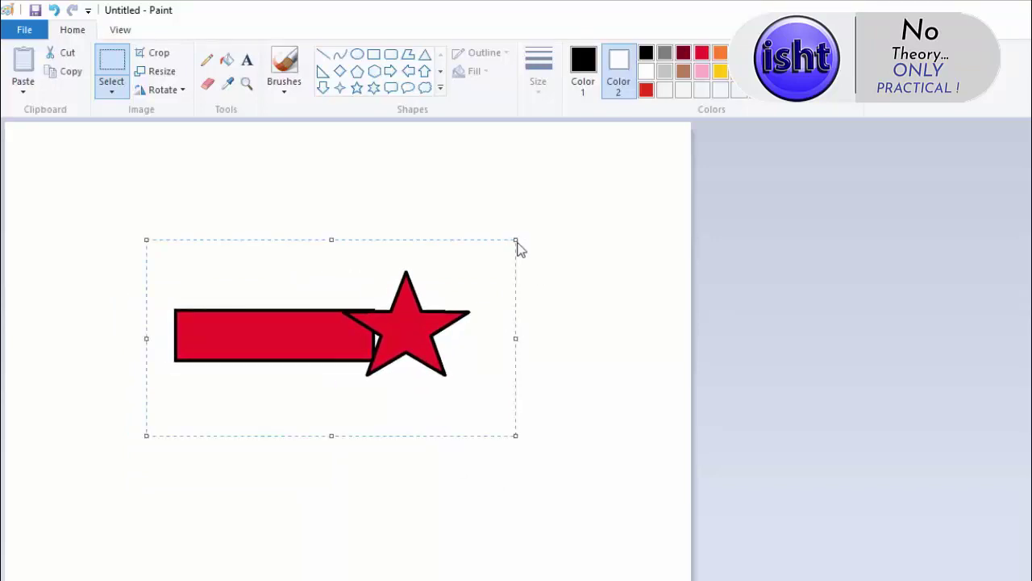
pyautogui.moveTo(514, 238)
pyautogui.mouseDown()
pyautogui.moveTo(440, 281)
pyautogui.moveTo(613, 197)
pyautogui.mouseUp()
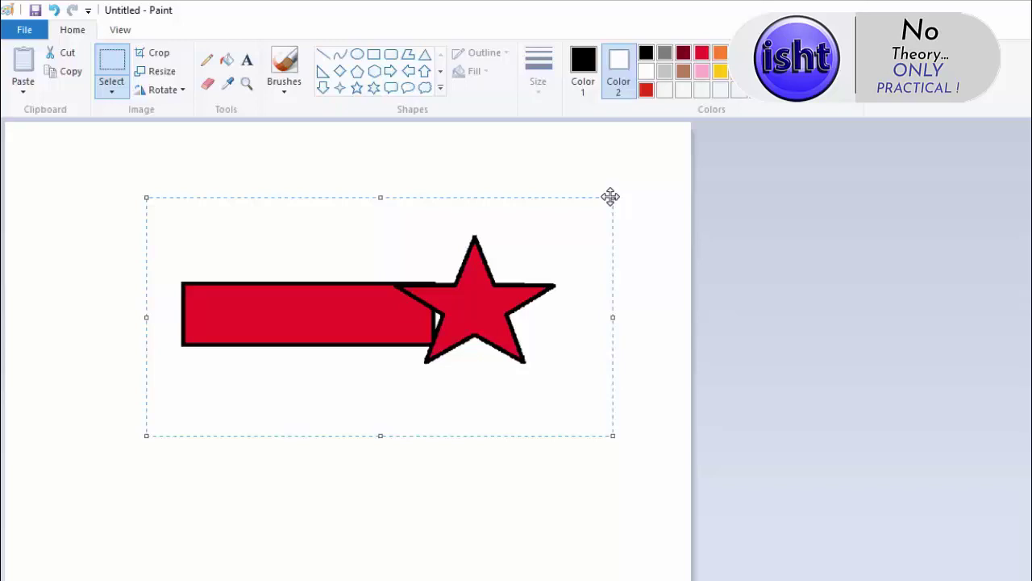
# Crop the canvas to just the star, then undo the crop with Ctrl+Z.
pyautogui.click(328, 165)
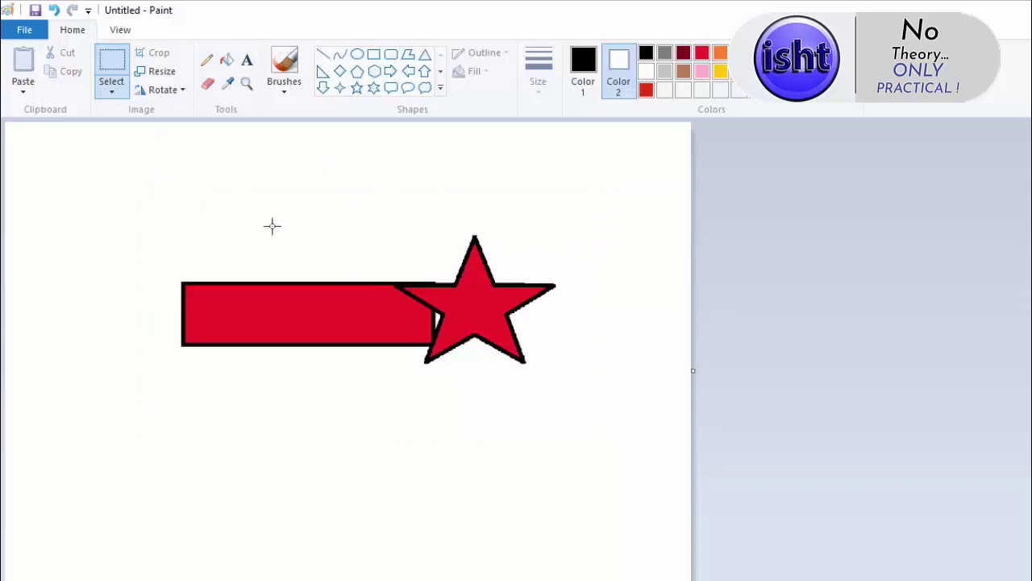
pyautogui.moveTo(403, 202); pyautogui.dragTo(566, 403)
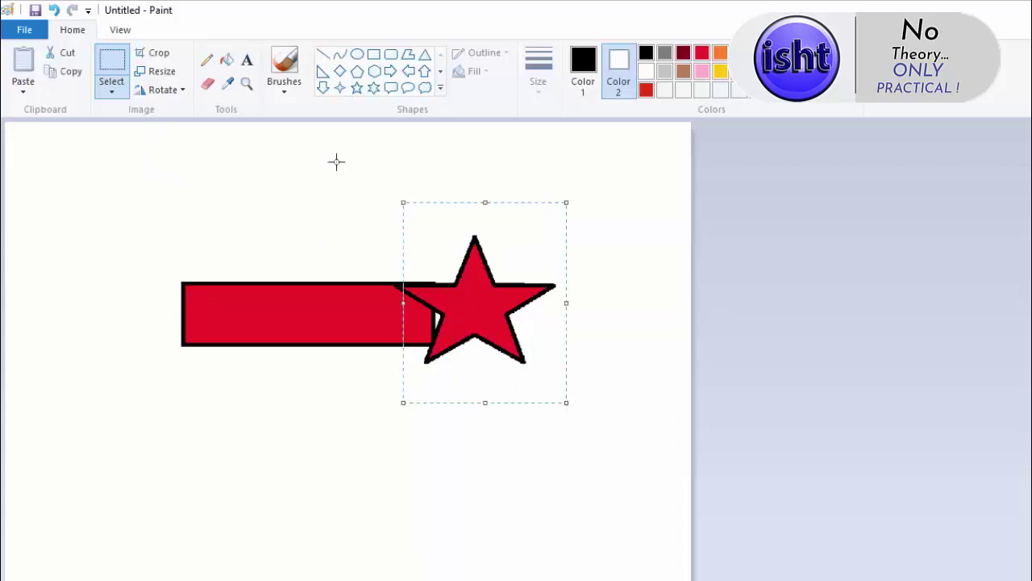
pyautogui.click(146, 57)
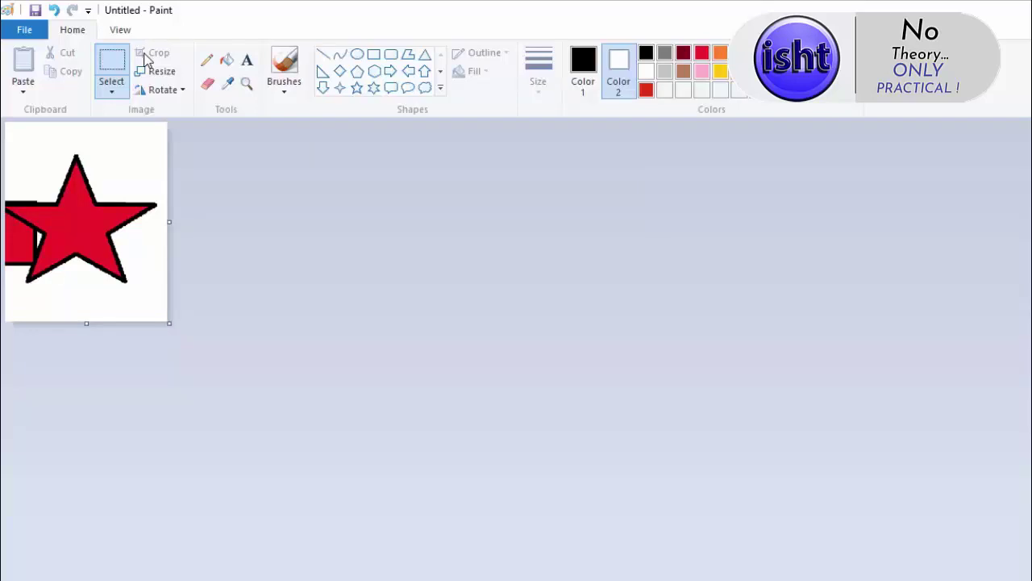
pyautogui.hotkey('ctrl', 'z')
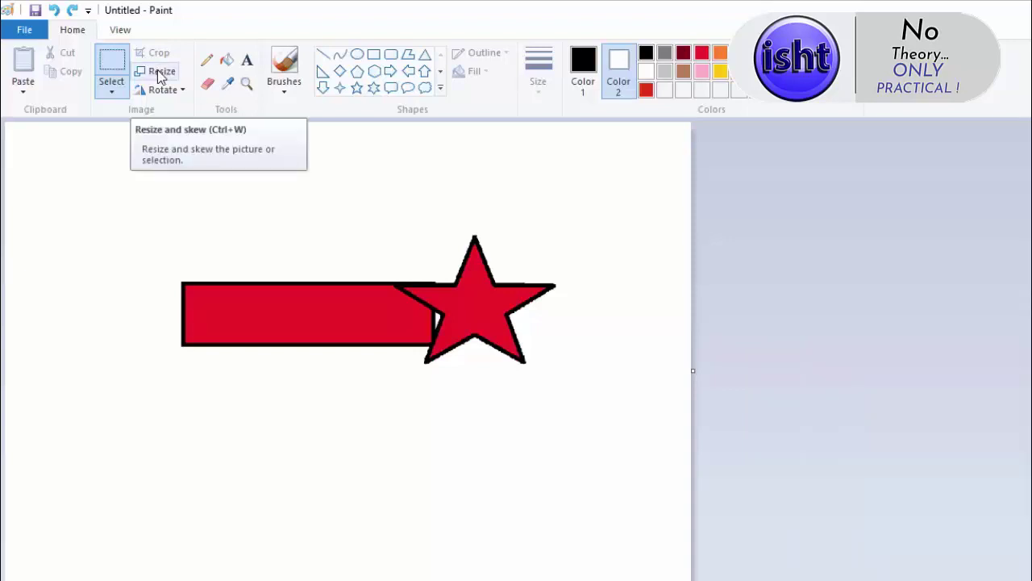
# Resize the whole picture to 120 percent horizontally with aspect ratio maintained.
pyautogui.click(159, 74)
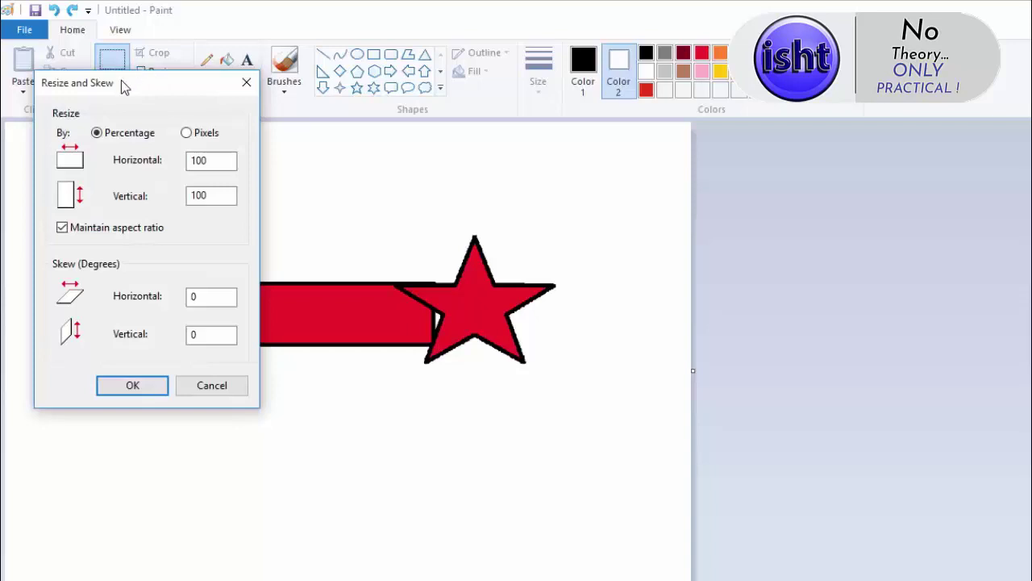
pyautogui.moveTo(123, 84)
pyautogui.mouseDown()
pyautogui.moveTo(680, 197)
pyautogui.moveTo(687, 175)
pyautogui.mouseUp()
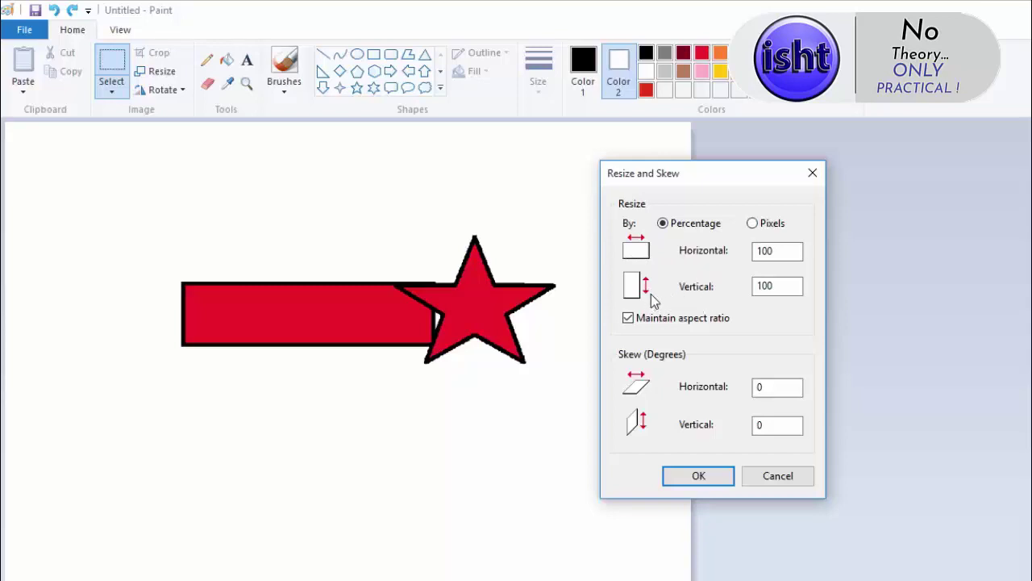
pyautogui.doubleClick(790, 251)
pyautogui.write('120')
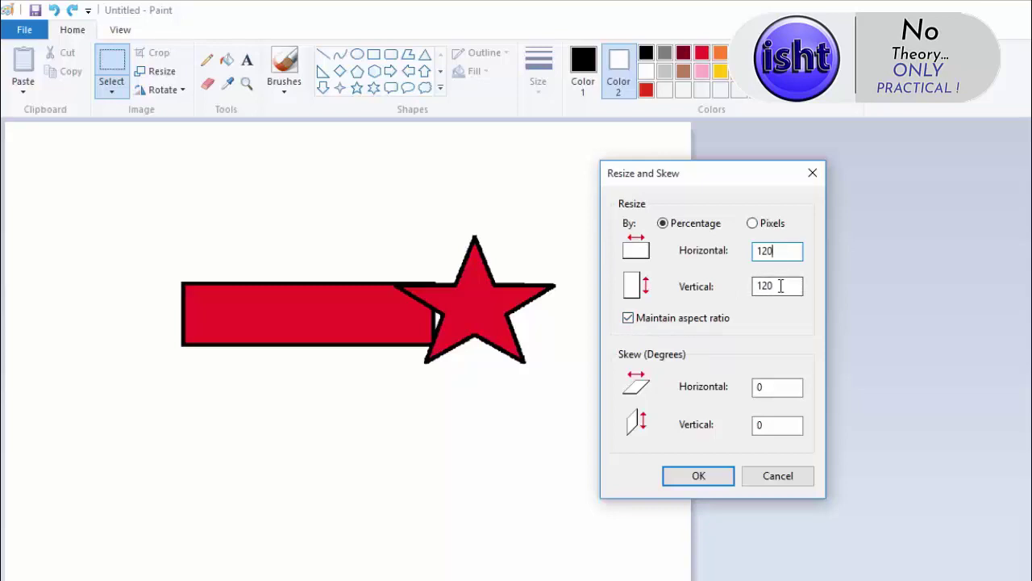
pyautogui.click(705, 476)
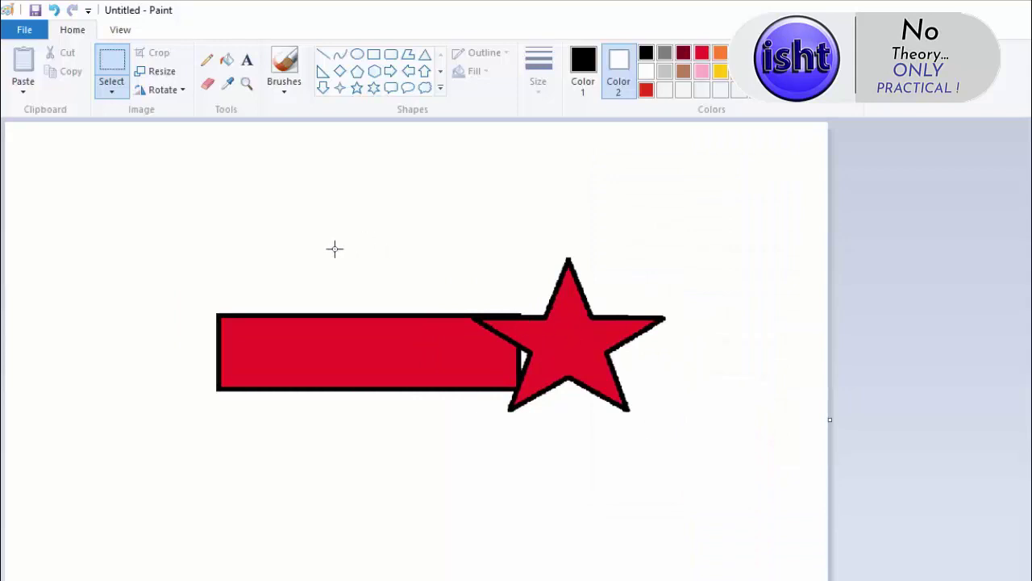
# Resize the selected bar and star to 50 percent horizontal with aspect ratio unchecked.
pyautogui.moveTo(188, 171); pyautogui.dragTo(681, 484)
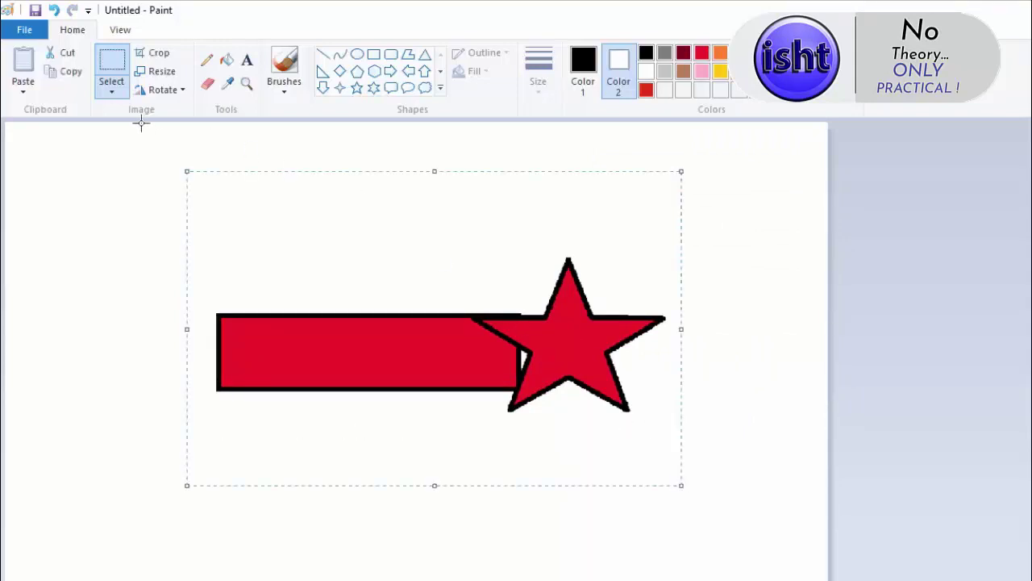
pyautogui.click(161, 71)
pyautogui.moveTo(161, 95); pyautogui.dragTo(867, 198)
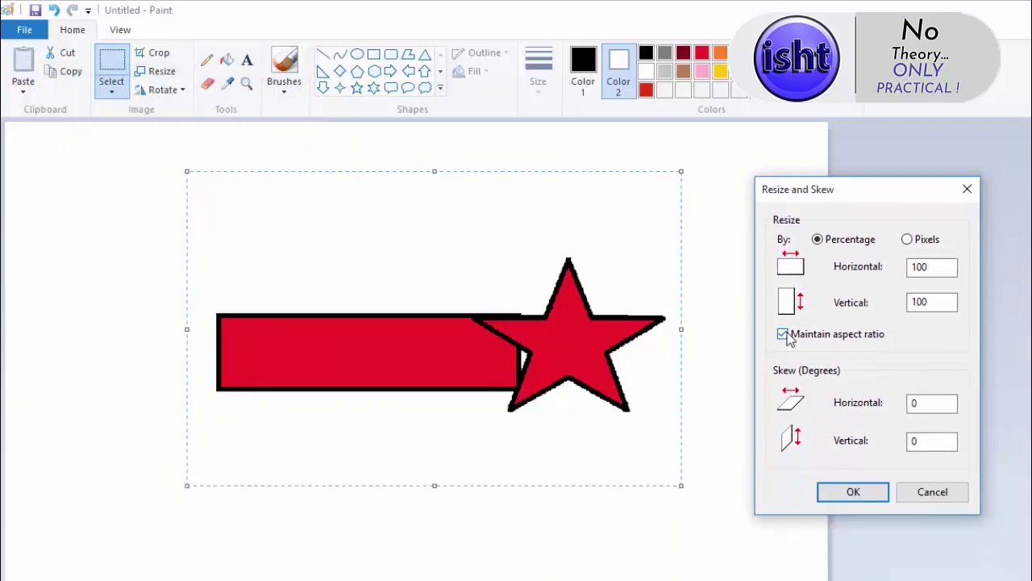
pyautogui.click(783, 334)
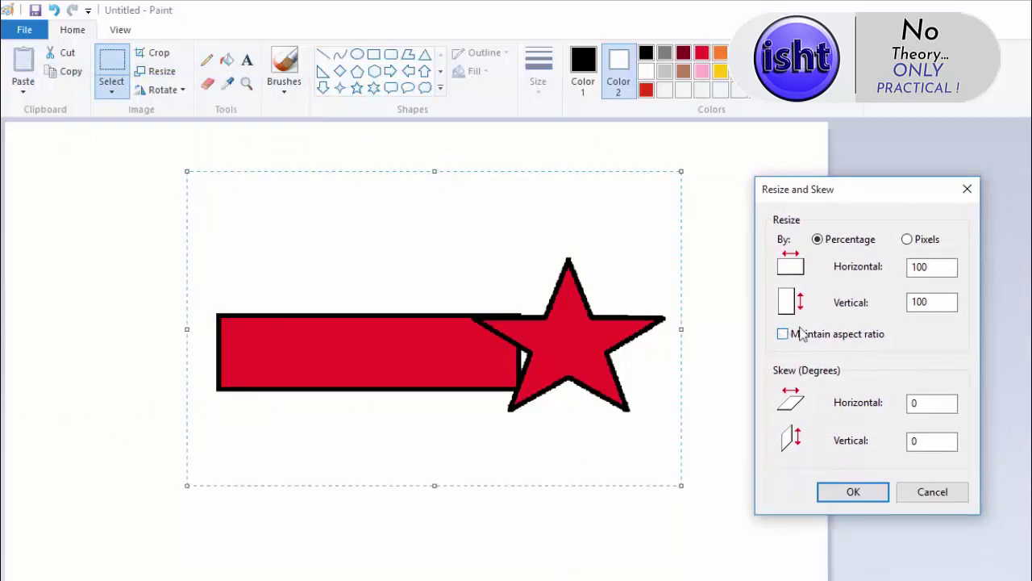
pyautogui.doubleClick(932, 267)
pyautogui.write('50')
pyautogui.click(860, 493)
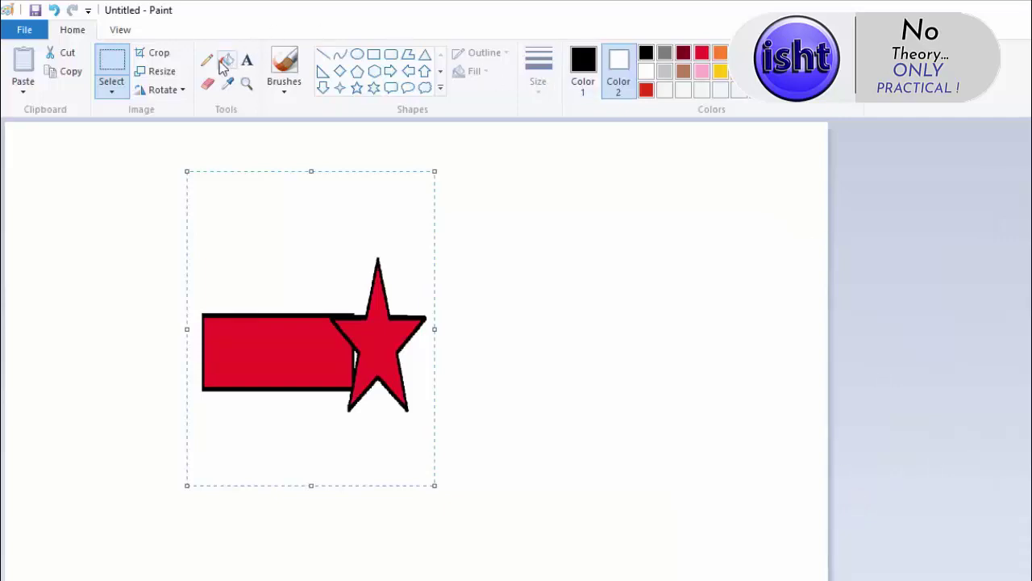
# Resize the drawing to 50 pixels wide, then undo twice to restore the original size.
pyautogui.click(174, 75)
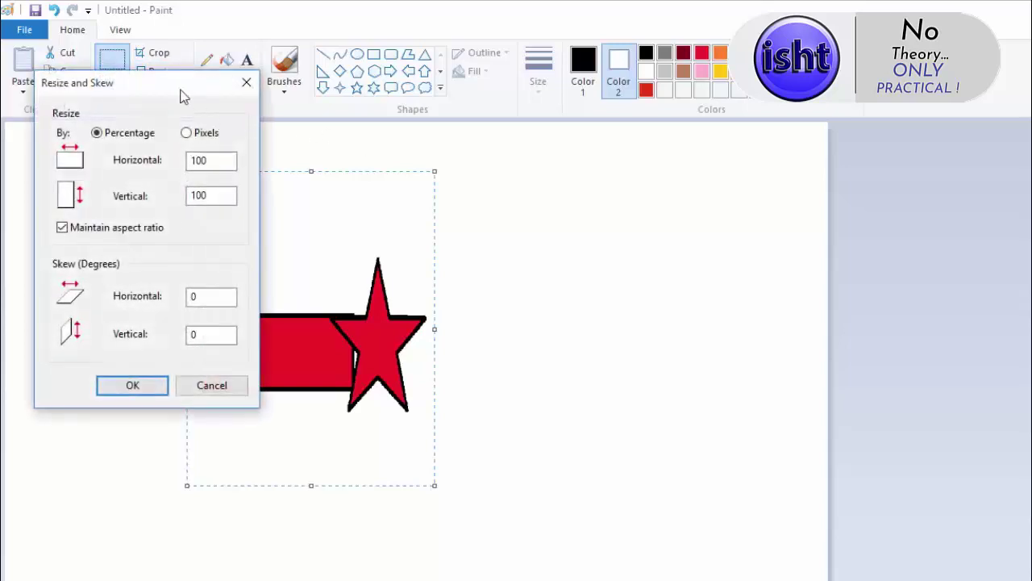
pyautogui.moveTo(182, 88); pyautogui.dragTo(939, 174)
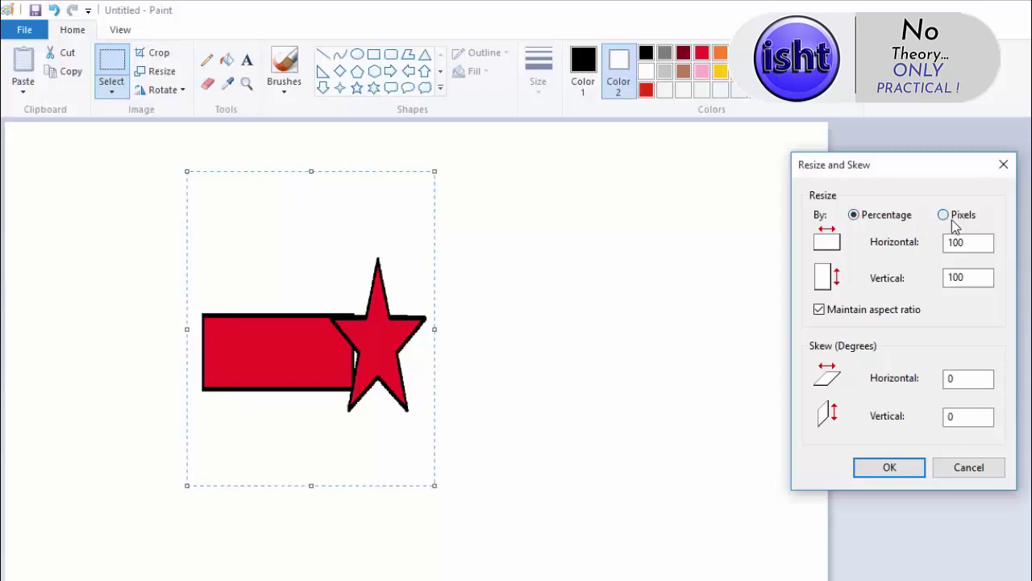
pyautogui.click(955, 223)
pyautogui.doubleClick(965, 242)
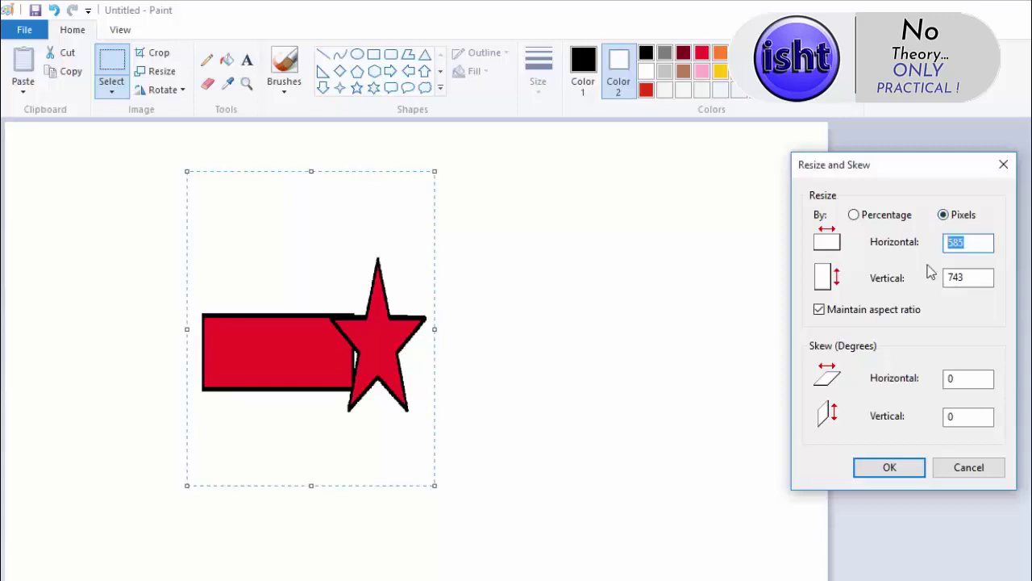
pyautogui.write('50')
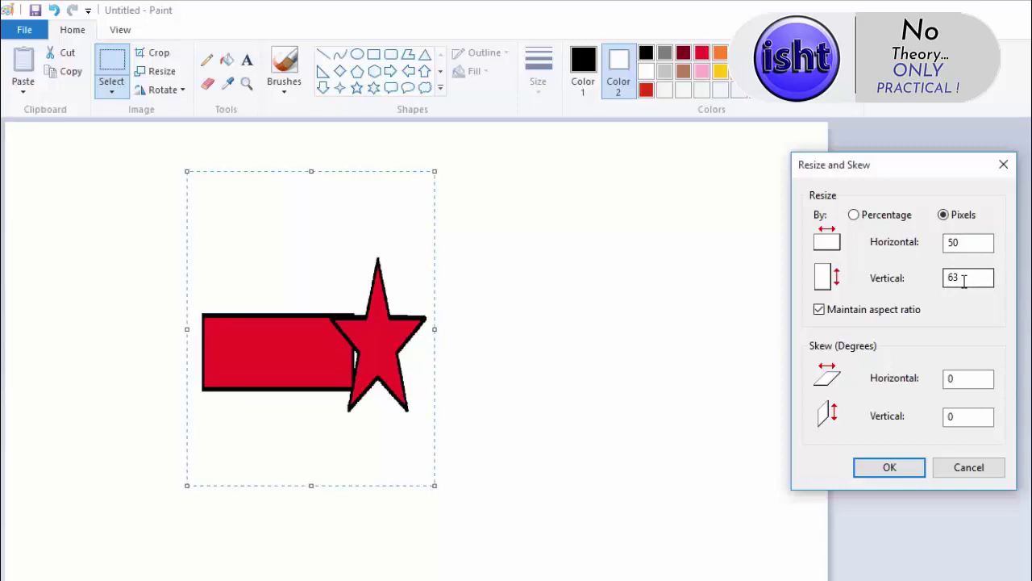
pyautogui.click(891, 469)
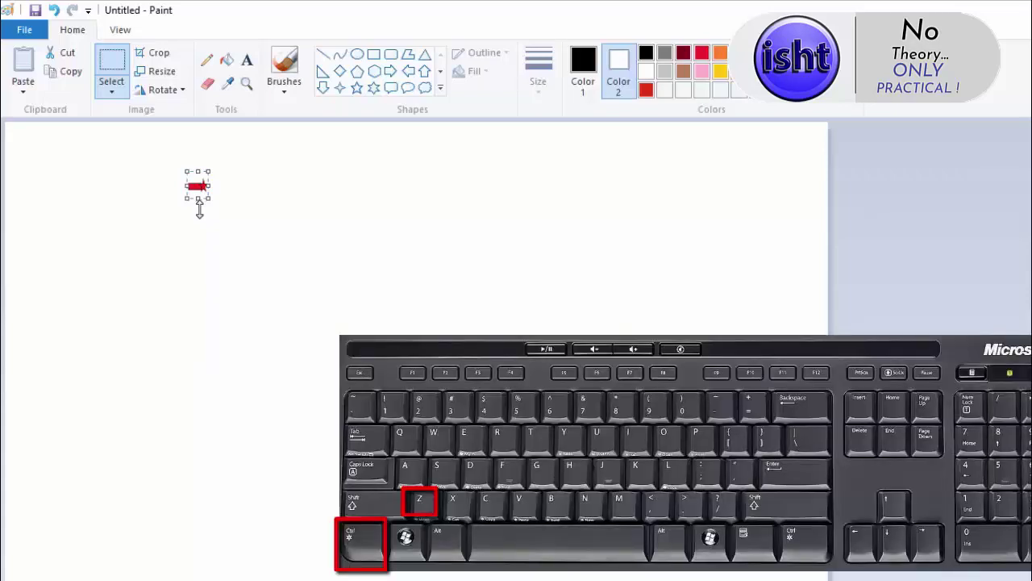
pyautogui.hotkey('ctrl', 'z')
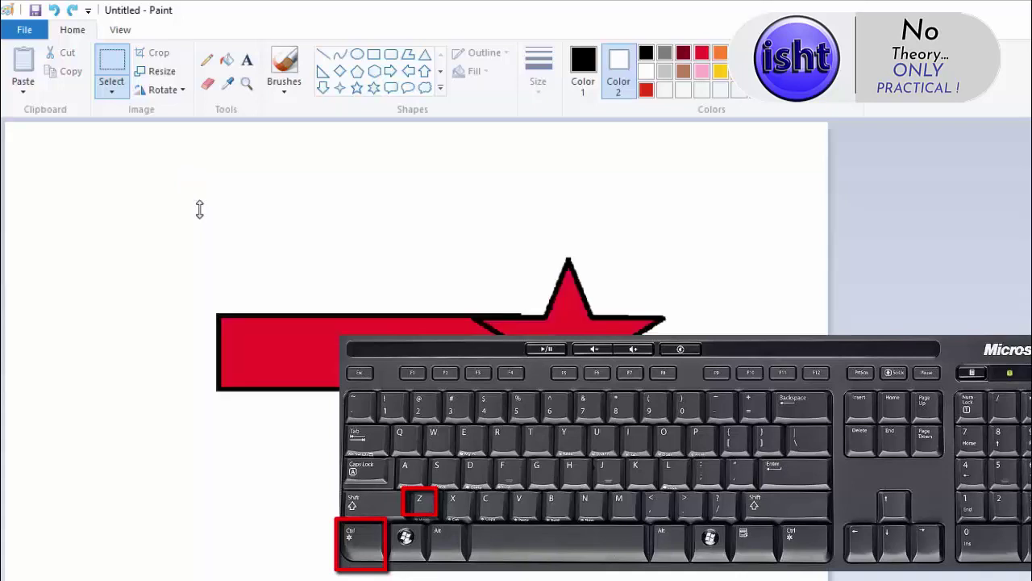
pyautogui.hotkey('ctrl', 'z')
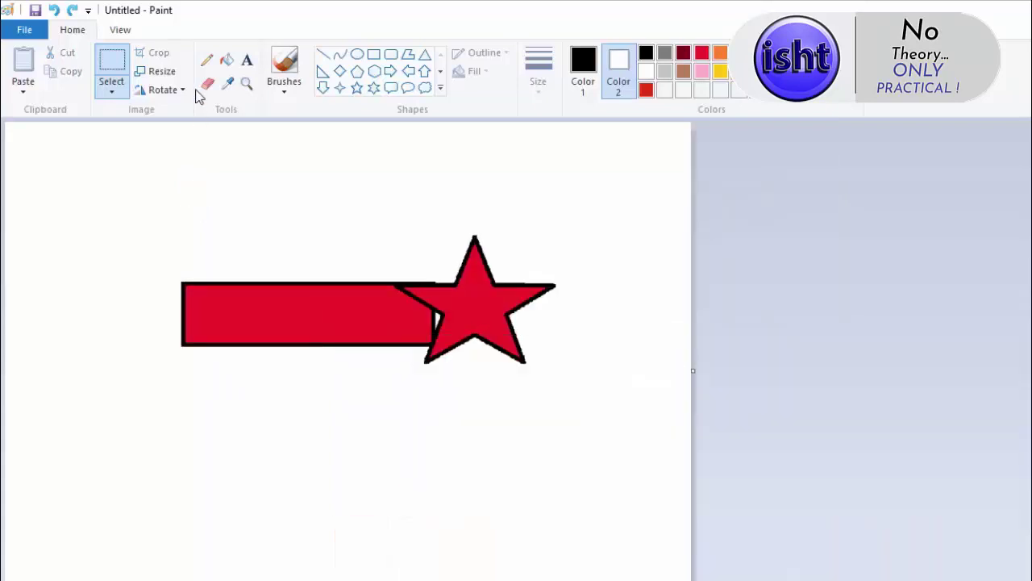
pyautogui.moveTo(127, 171); pyautogui.dragTo(584, 403)
pyautogui.click(155, 71)
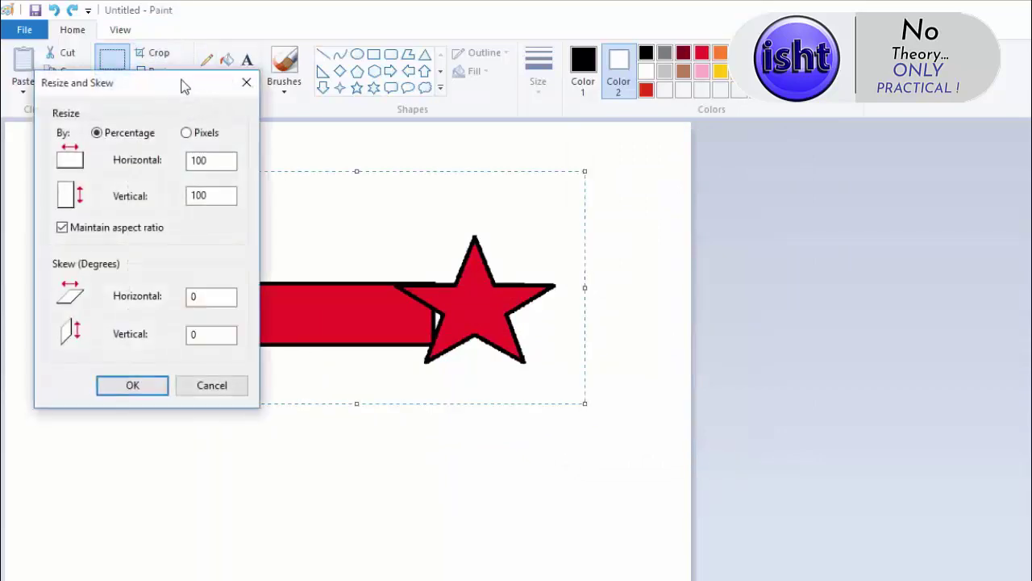
pyautogui.moveTo(187, 90); pyautogui.dragTo(943, 158)
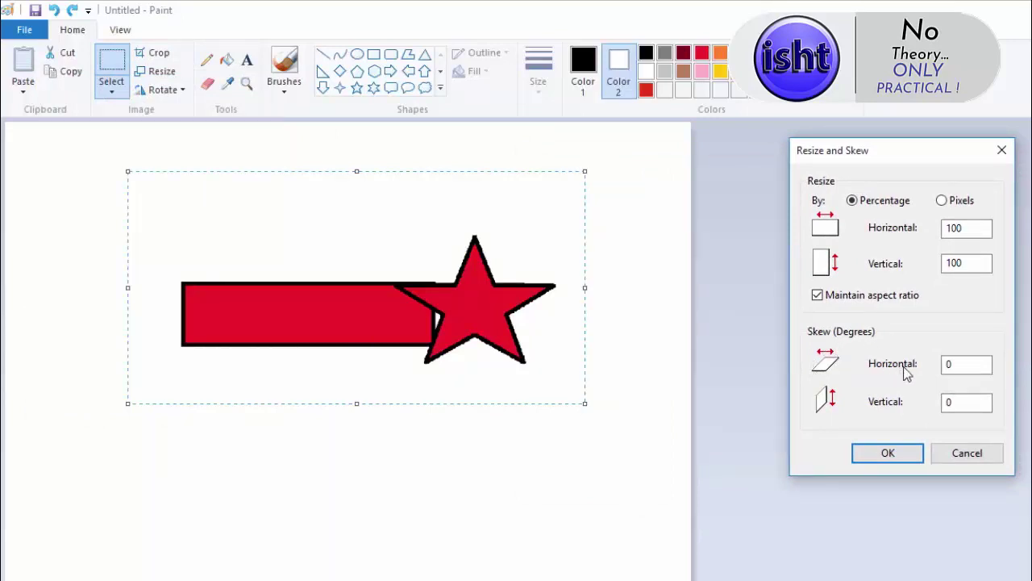
pyautogui.click(948, 364)
pyautogui.moveTo(953, 363); pyautogui.dragTo(936, 369)
pyautogui.write('20')
pyautogui.click(863, 454)
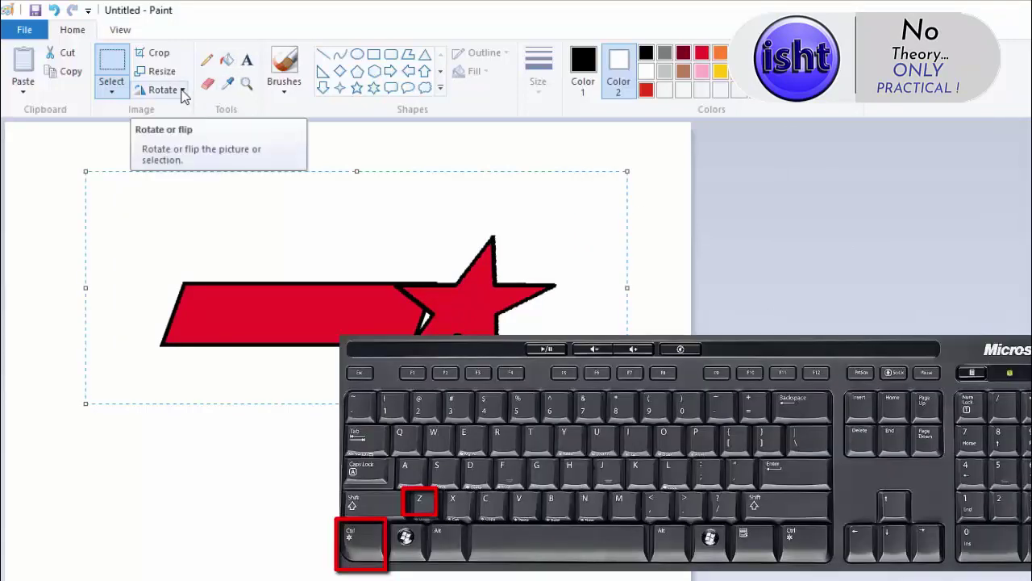
pyautogui.hotkey('ctrl', 'z')
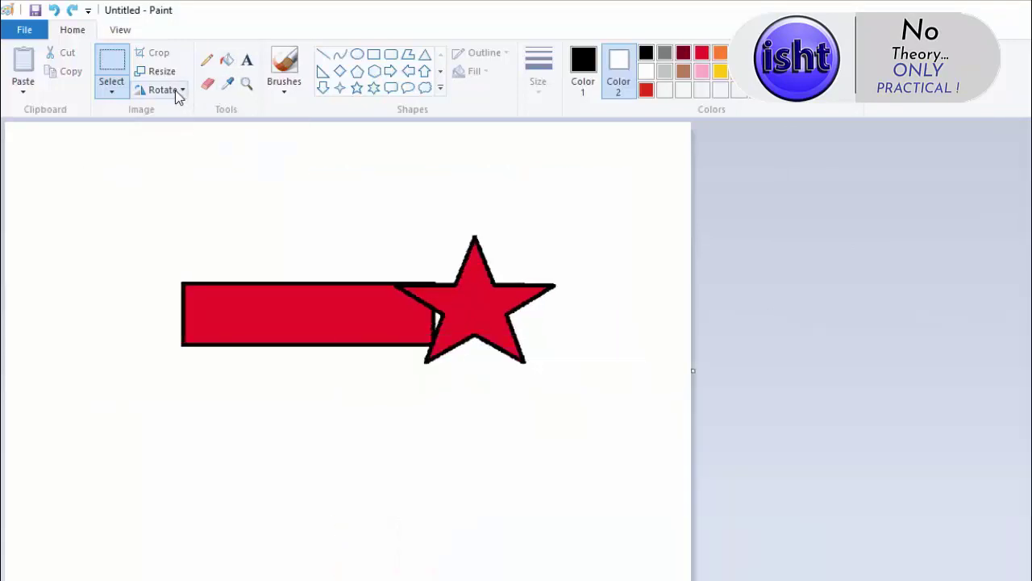
pyautogui.click(158, 71)
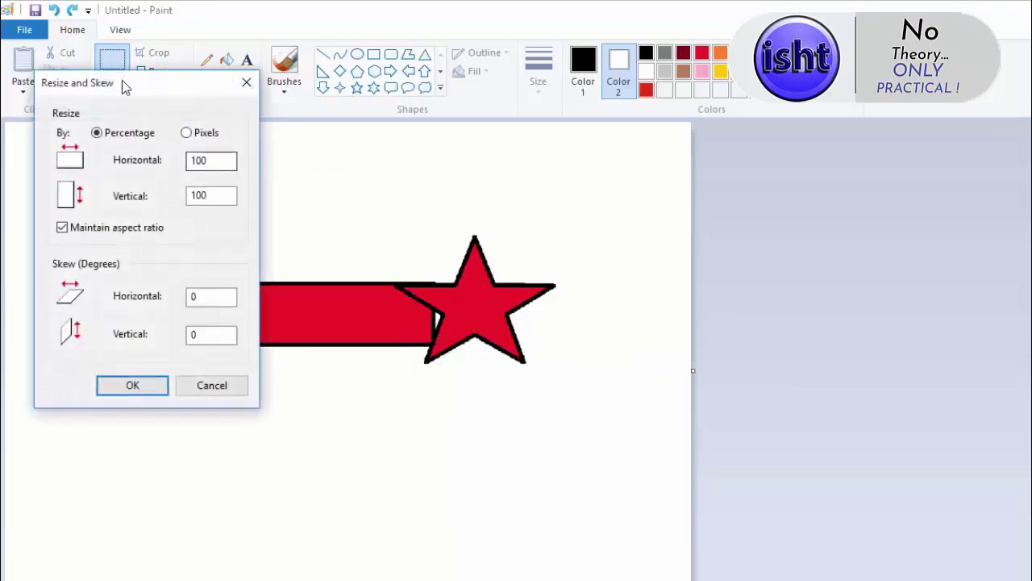
pyautogui.moveTo(122, 84); pyautogui.dragTo(805, 169)
pyautogui.moveTo(892, 420); pyautogui.dragTo(864, 430)
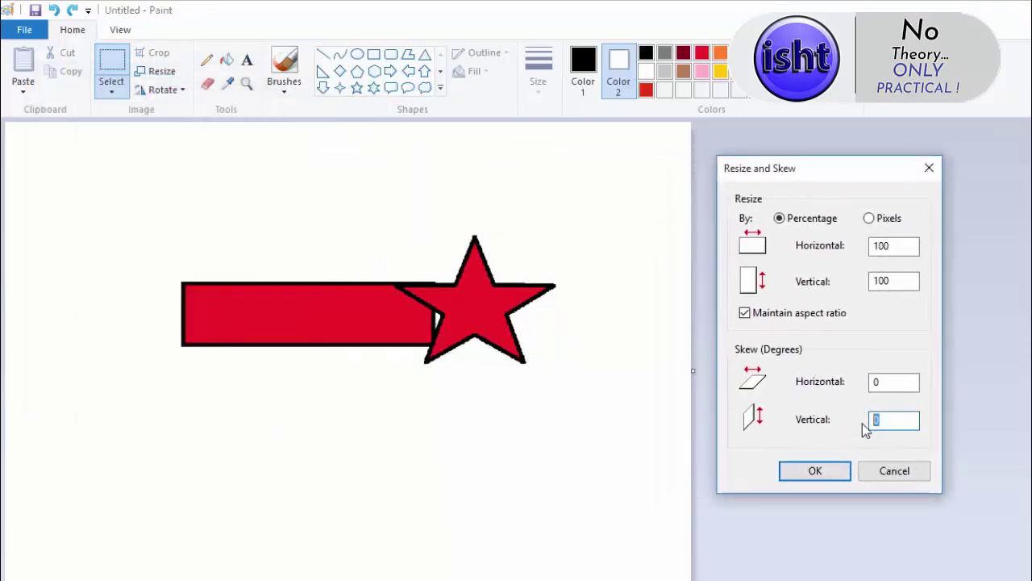
pyautogui.write('40')
pyautogui.click(833, 478)
pyautogui.scroll(-2, 637, 401)
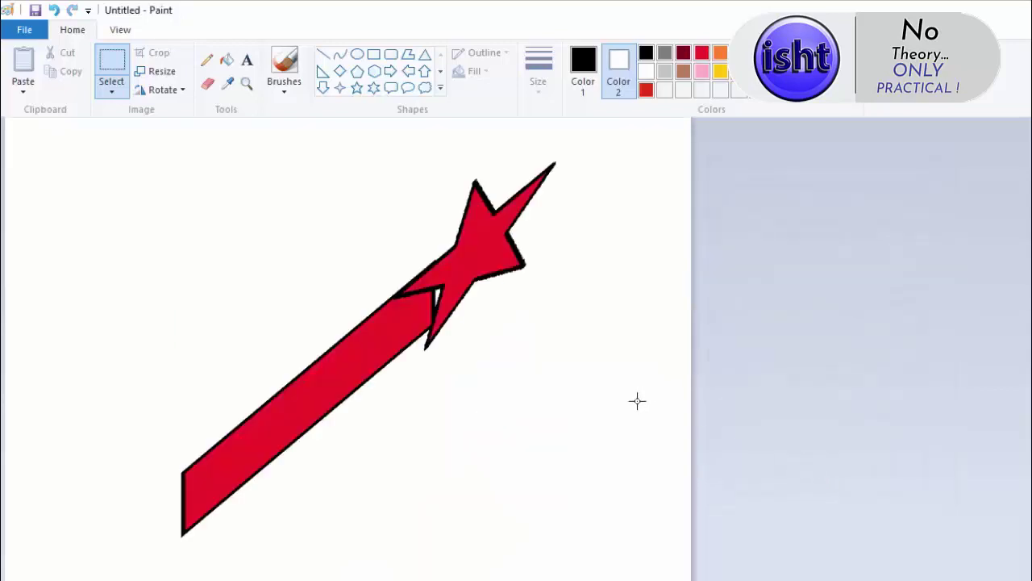
pyautogui.scroll(-3, 637, 401)
pyautogui.scroll(3, 637, 401)
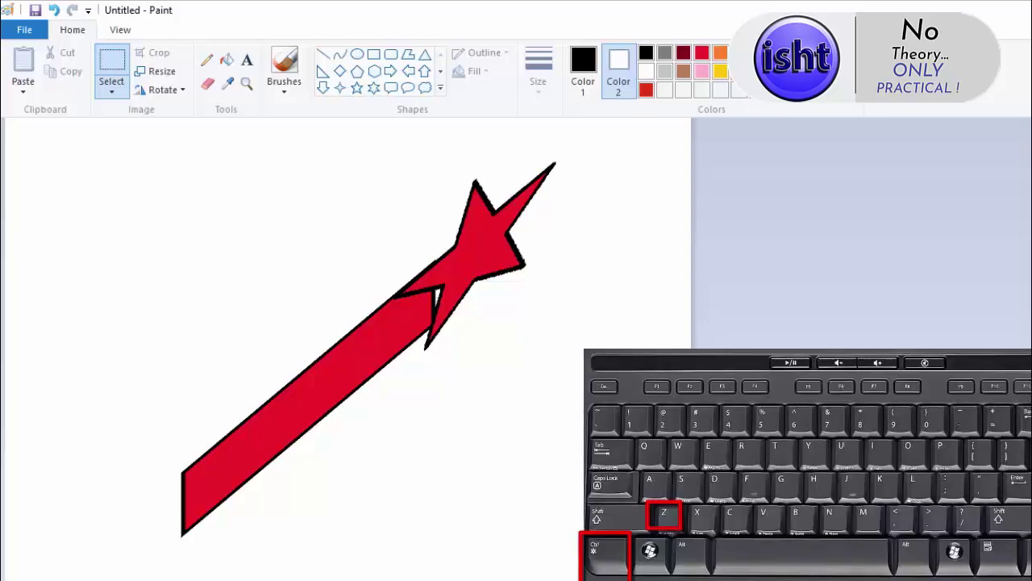
pyautogui.hotkey('ctrl', 'z')
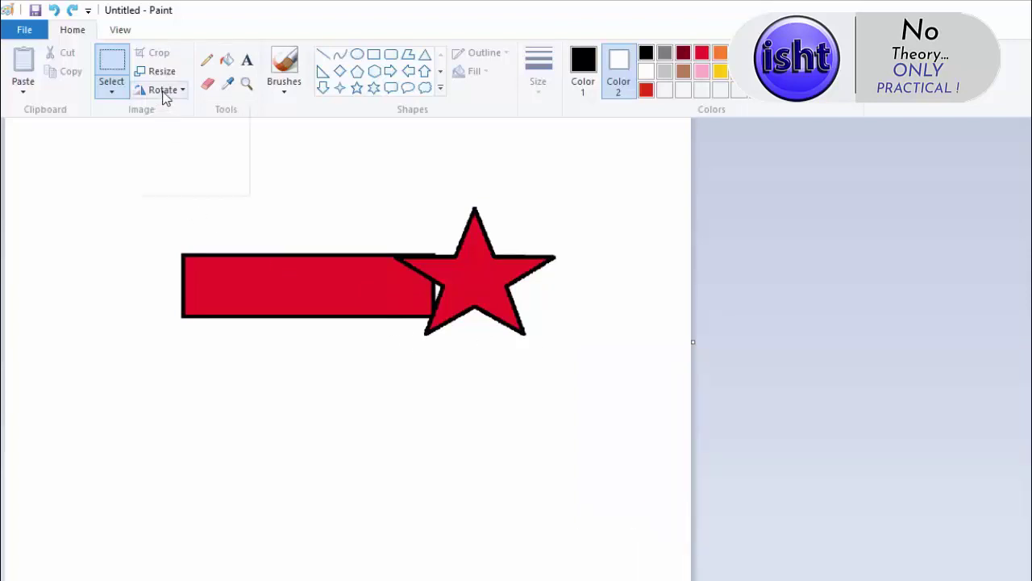
# Select the red rectangle and star together.
pyautogui.click(165, 90)
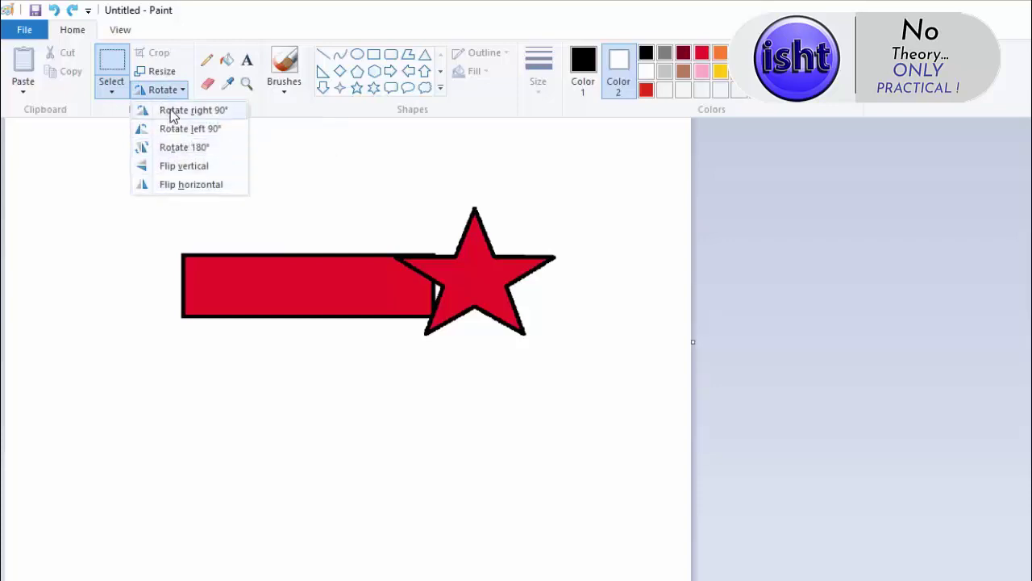
pyautogui.click(79, 214)
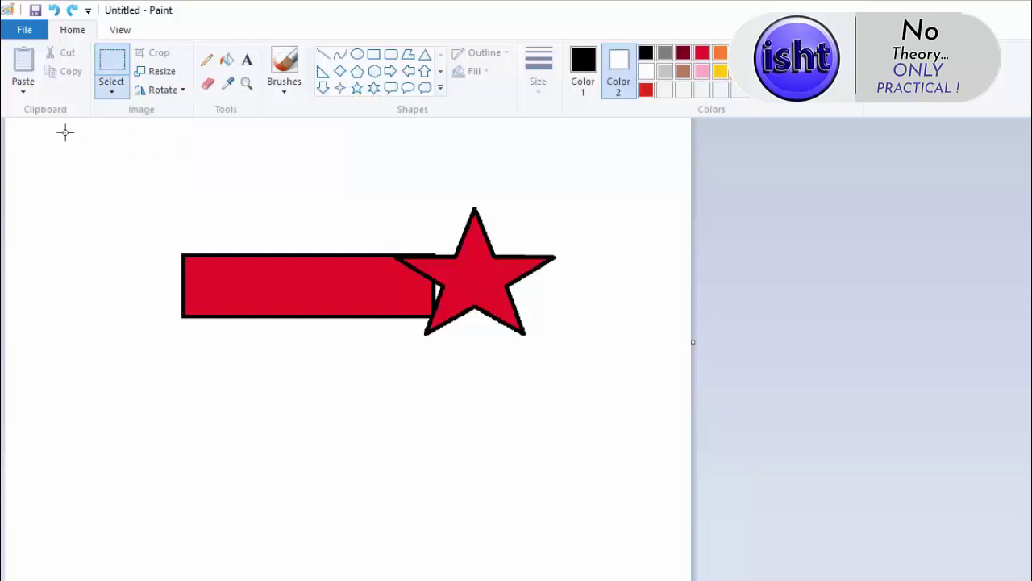
pyautogui.moveTo(142, 162); pyautogui.dragTo(634, 392)
# Rotate the selection right 90°, back left 90°, then 180° so the star sits on the left.
pyautogui.click(139, 87)
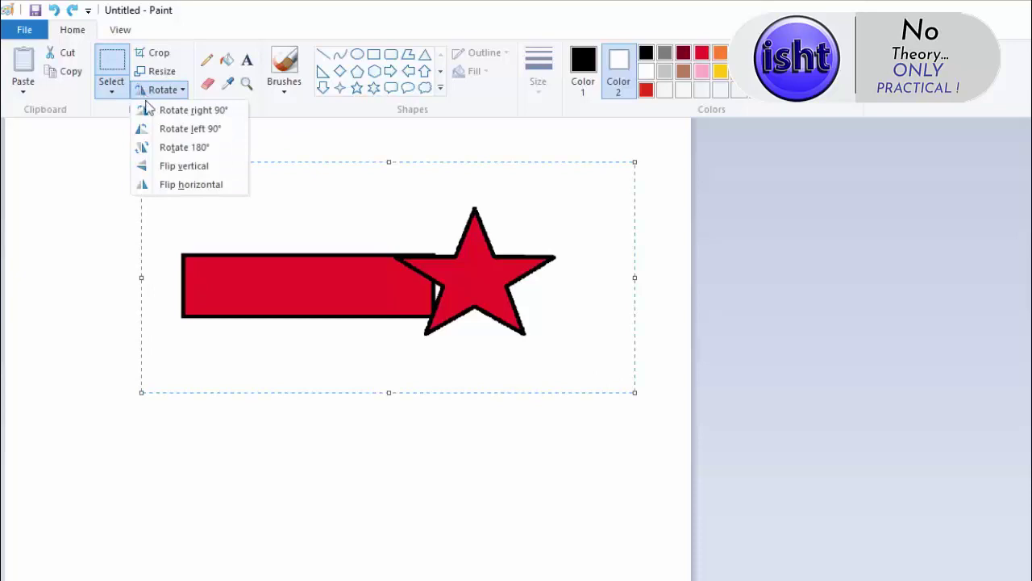
pyautogui.click(151, 111)
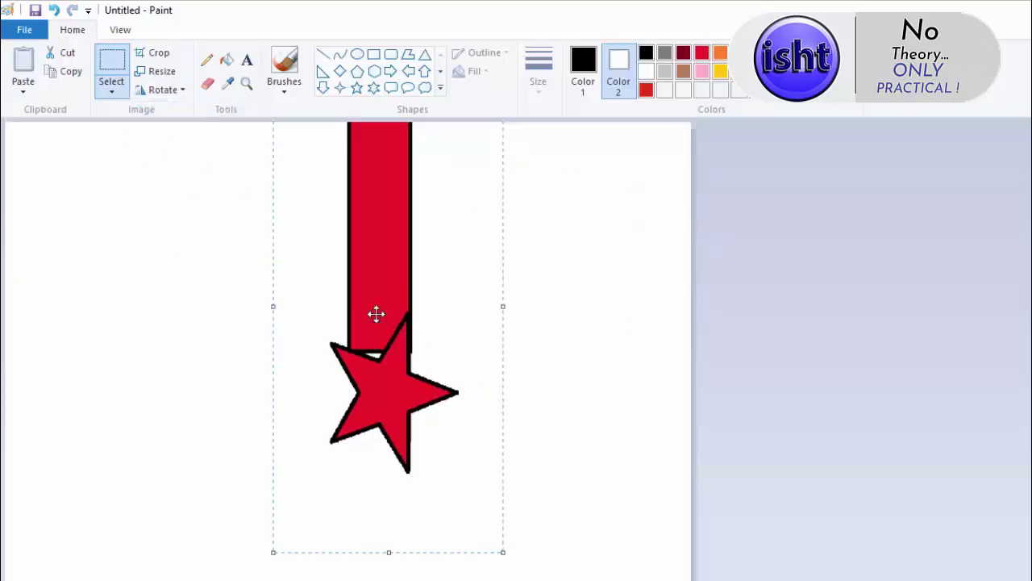
pyautogui.click(160, 89)
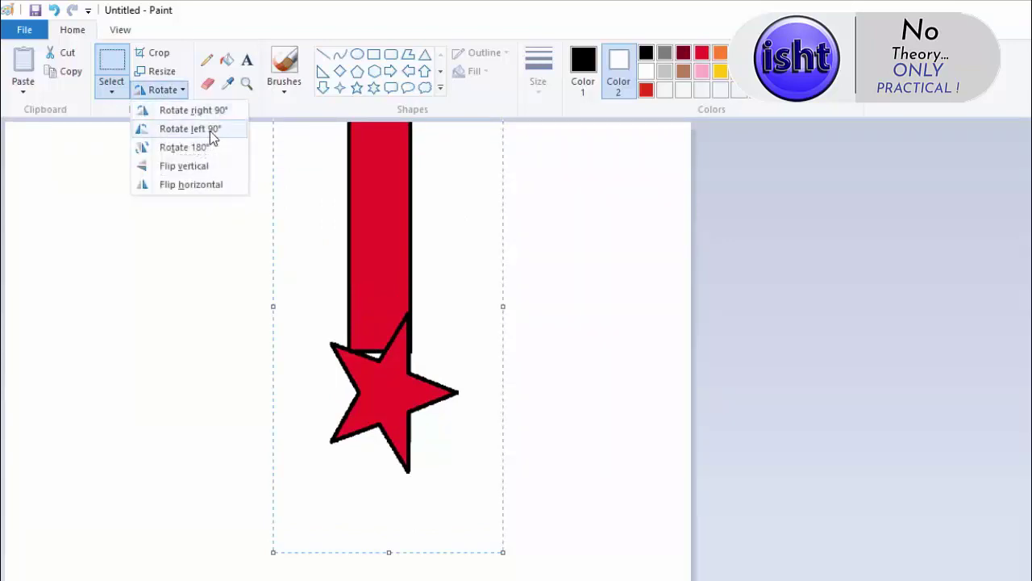
pyautogui.click(210, 132)
pyautogui.click(161, 91)
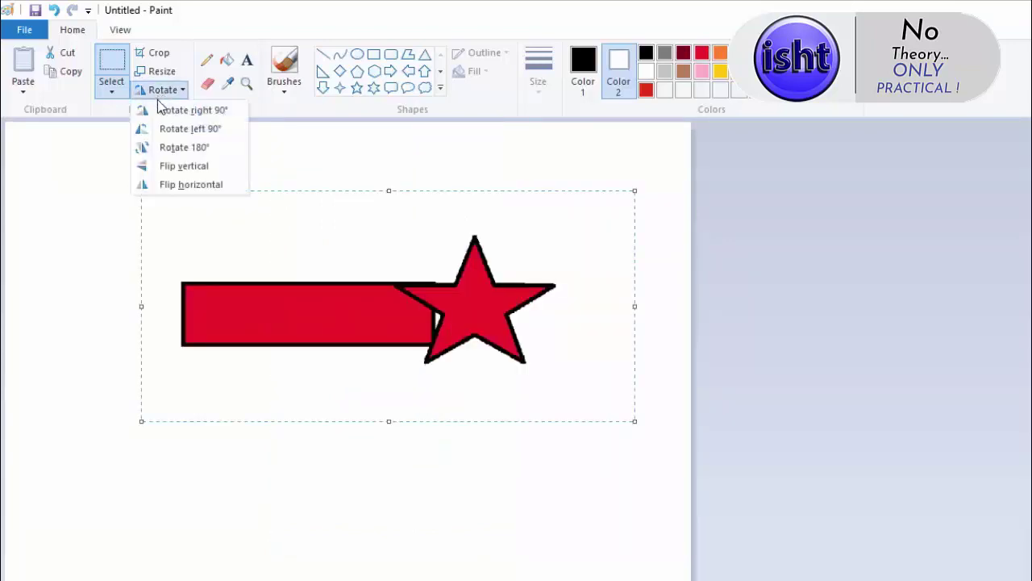
pyautogui.click(165, 152)
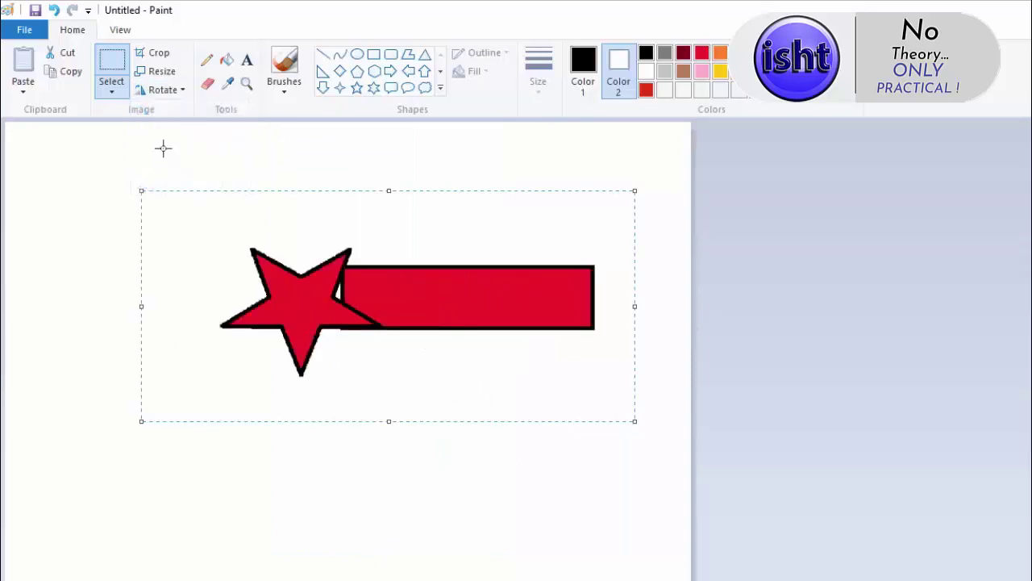
# Flip the drawing vertically and back, then horizontally and back.
pyautogui.click(170, 96)
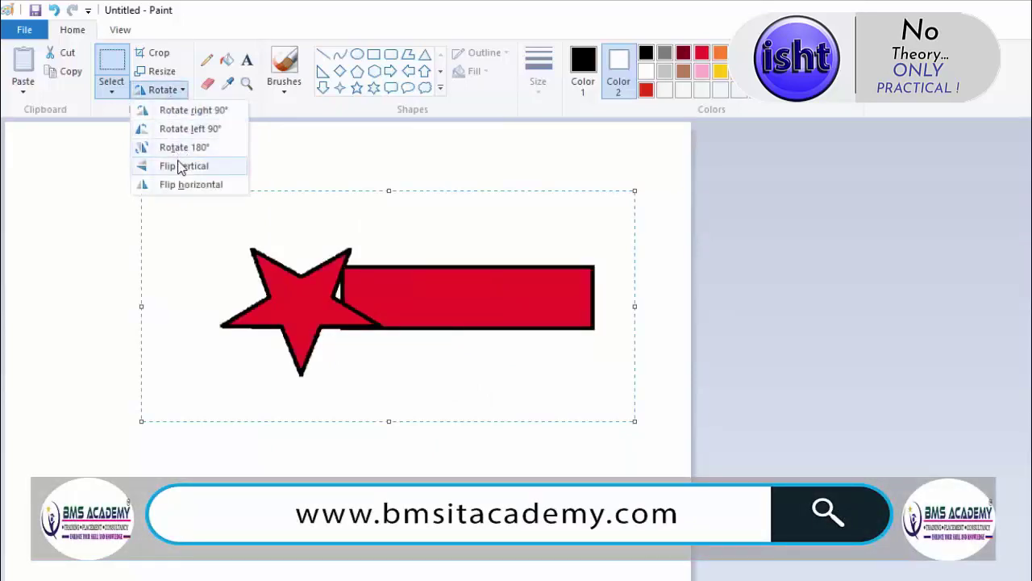
pyautogui.click(182, 167)
pyautogui.click(170, 93)
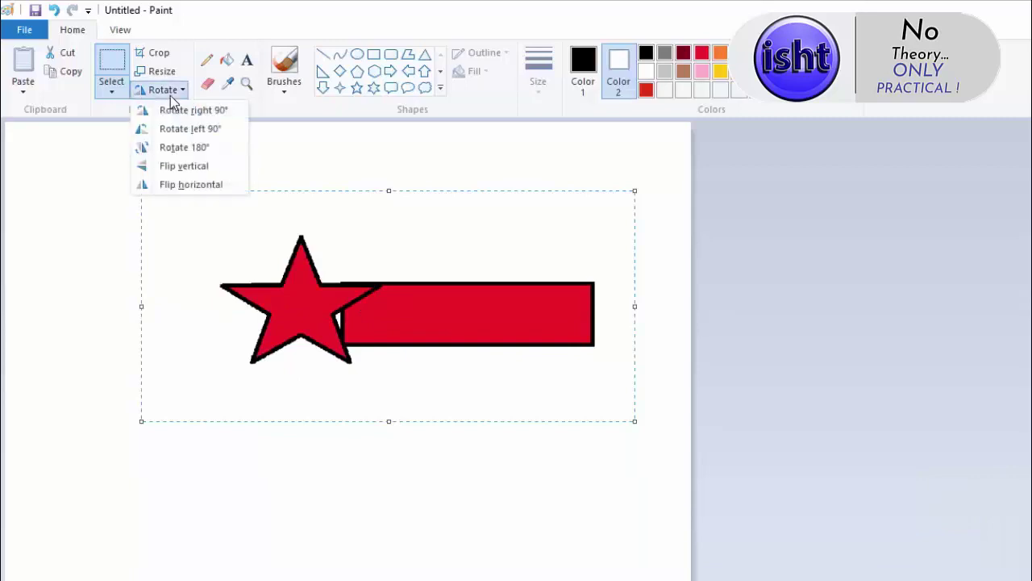
pyautogui.click(167, 168)
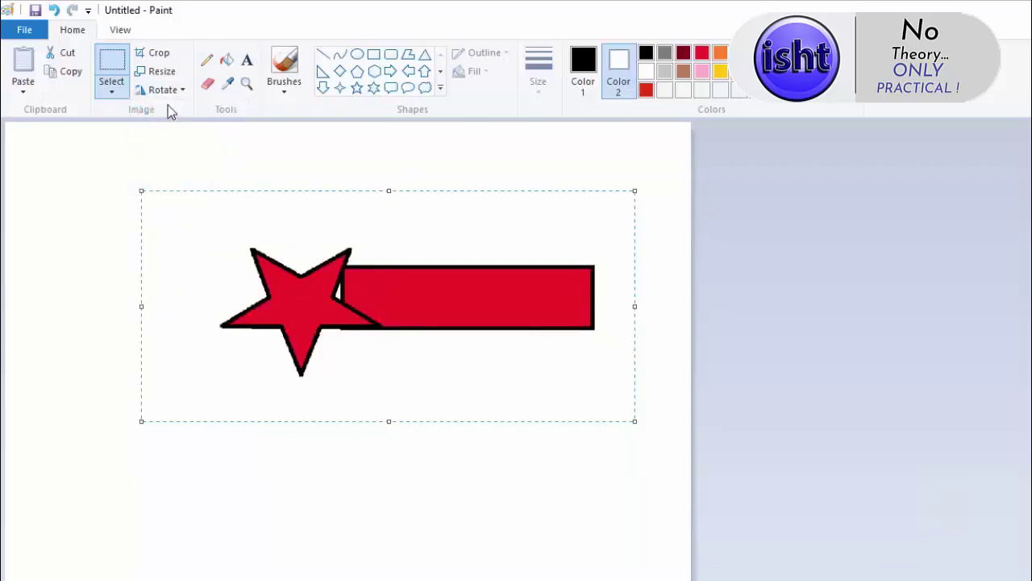
pyautogui.click(165, 92)
pyautogui.click(166, 184)
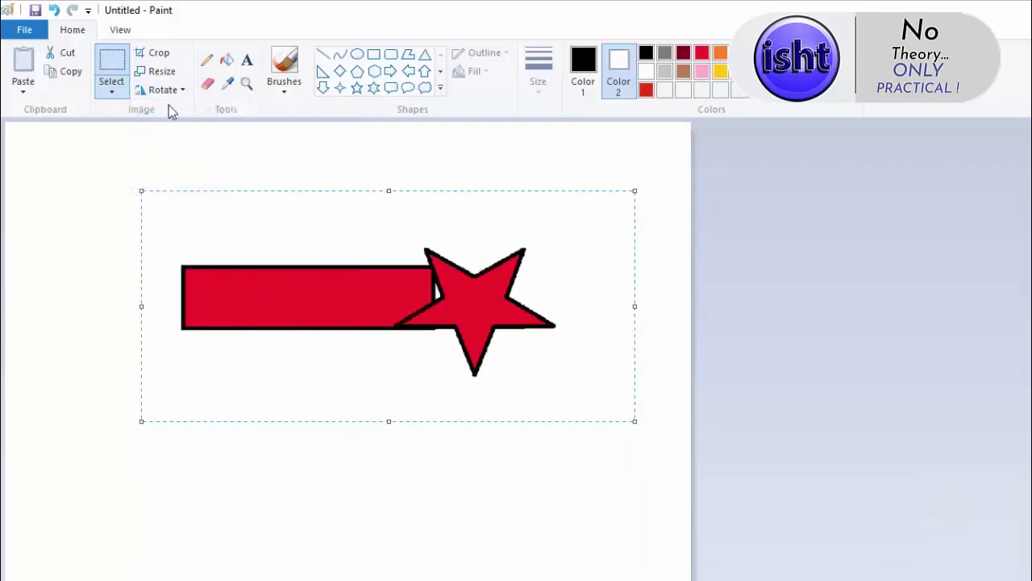
pyautogui.click(165, 91)
pyautogui.click(166, 185)
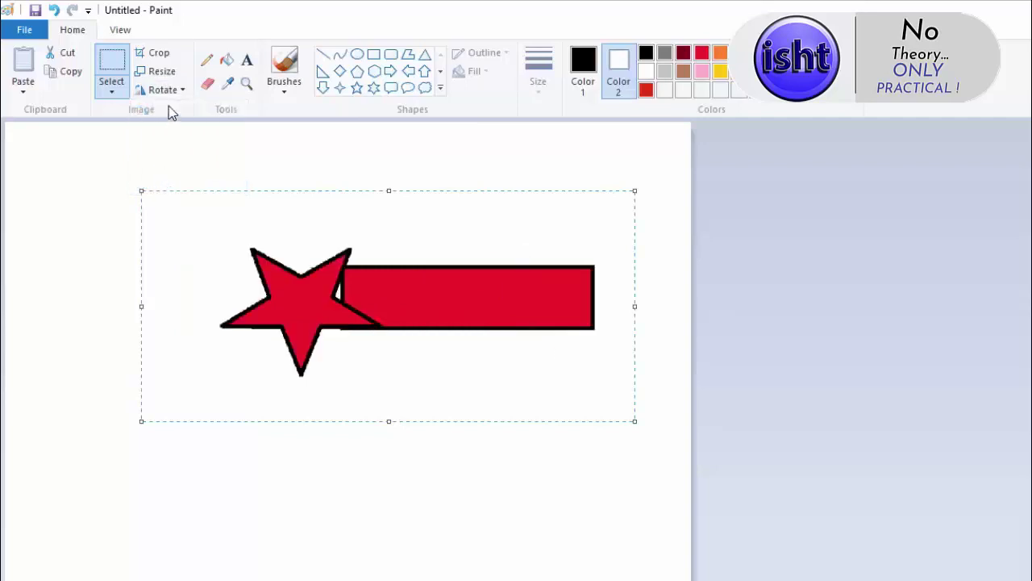